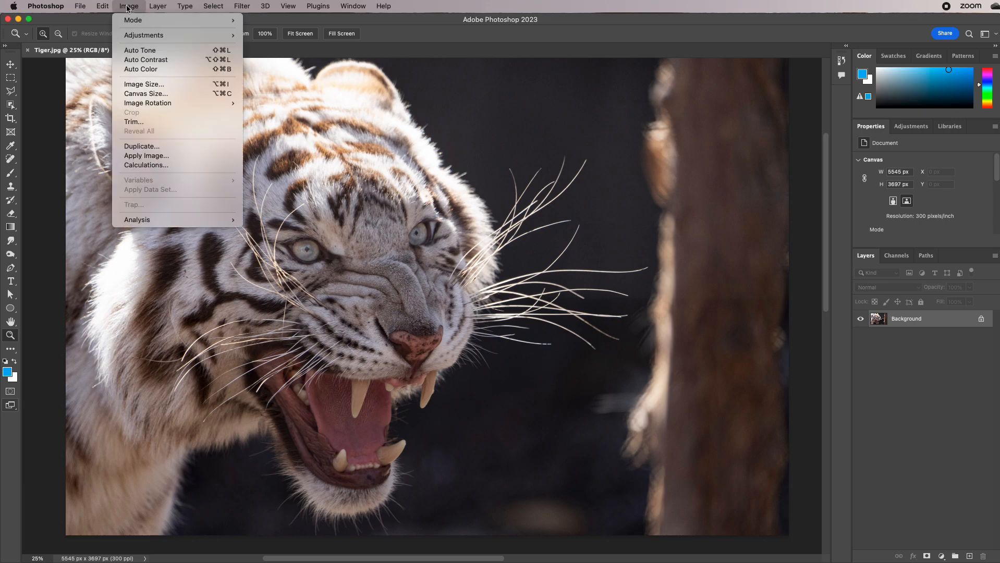
# Examine the width, height and resolution of Tiger.jpg in the Image Size dialog and cancel it.
pyautogui.click(139, 81)
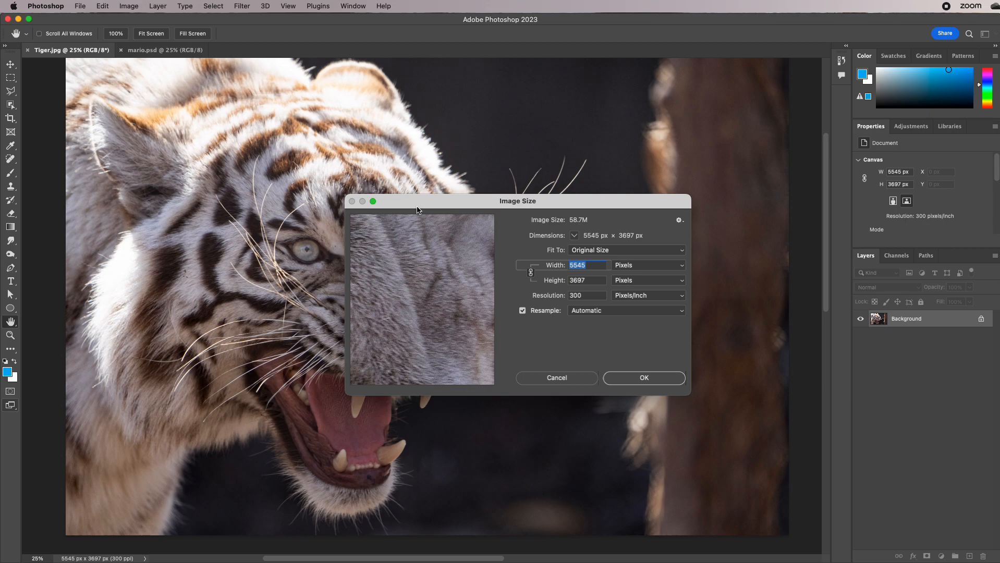
pyautogui.press('Tab')
pyautogui.press('Tab')
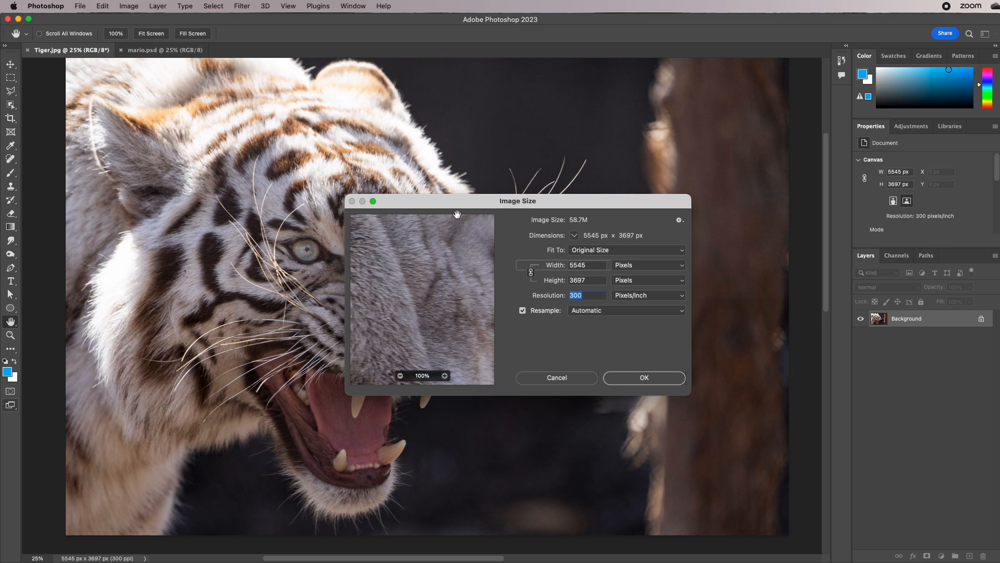
pyautogui.moveTo(448, 202); pyautogui.dragTo(577, 272)
pyautogui.click(531, 375)
# Zoom far into Tiger.jpg to examine its individual pixels and zoom back out to the tiger's face.
pyautogui.press('z')
pyautogui.moveTo(558, 313); pyautogui.dragTo(299, 520)
pyautogui.moveTo(403, 266); pyautogui.dragTo(445, 282)
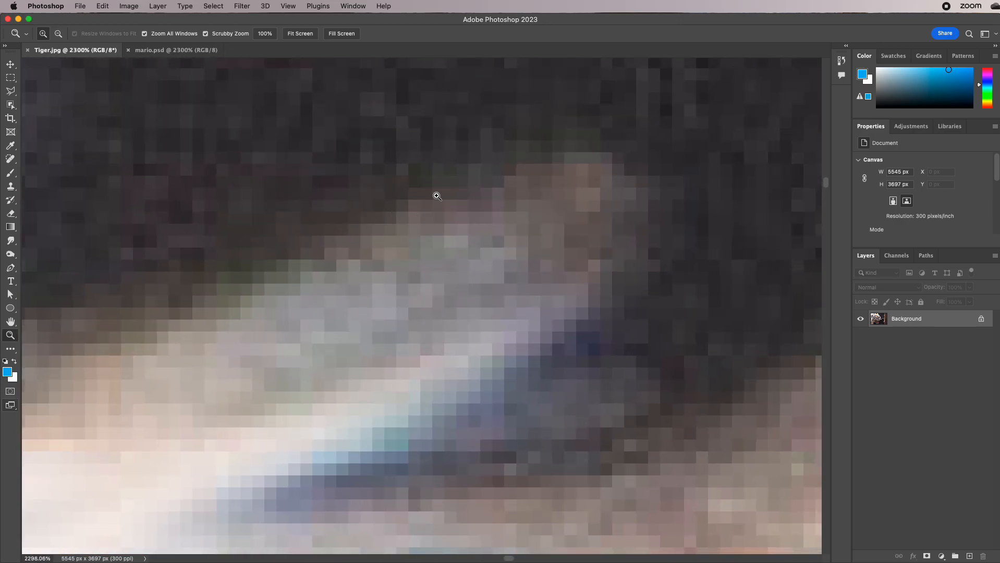
pyautogui.moveTo(564, 348); pyautogui.dragTo(437, 231)
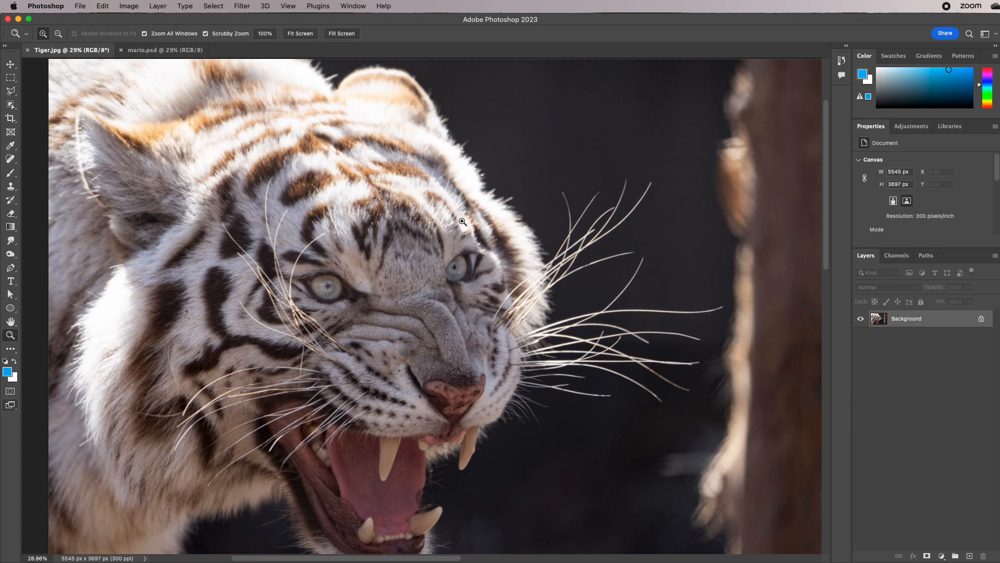
pyautogui.moveTo(461, 290); pyautogui.dragTo(462, 290)
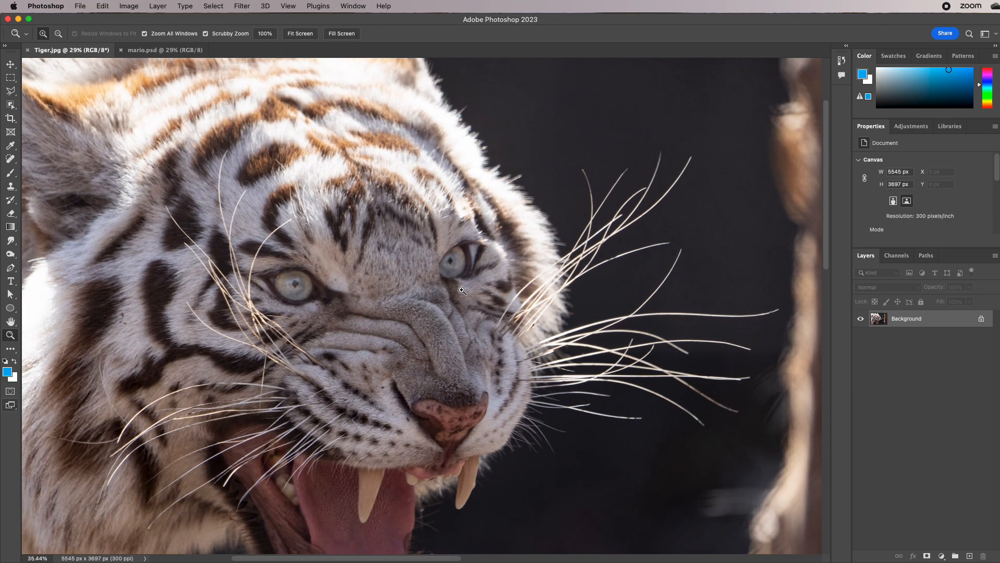
pyautogui.click(462, 290)
pyautogui.click(493, 252)
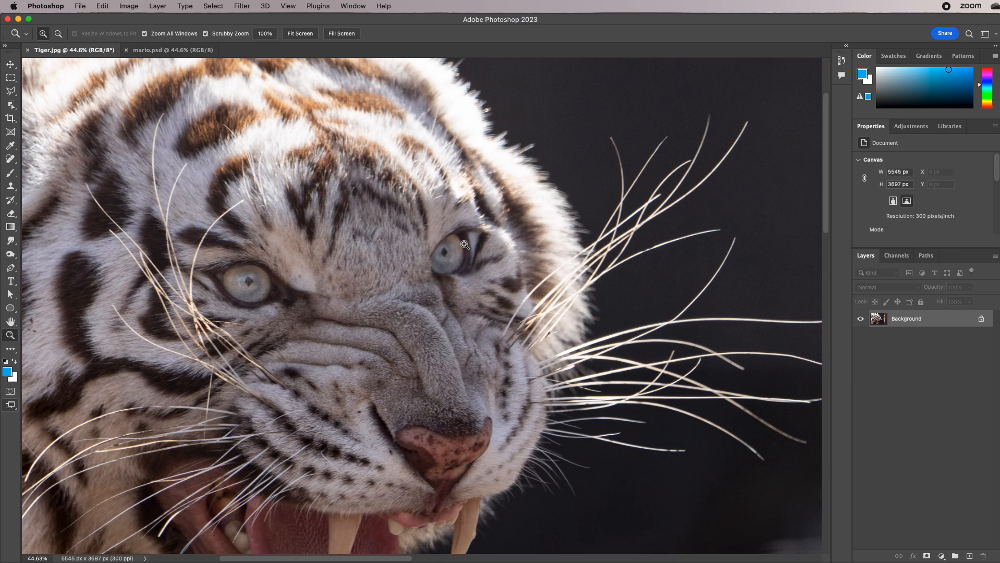
# Examine the tiger's eye in close-up and at 100% zoom, and return to a view of the whole face.
pyautogui.moveTo(464, 243); pyautogui.dragTo(542, 275)
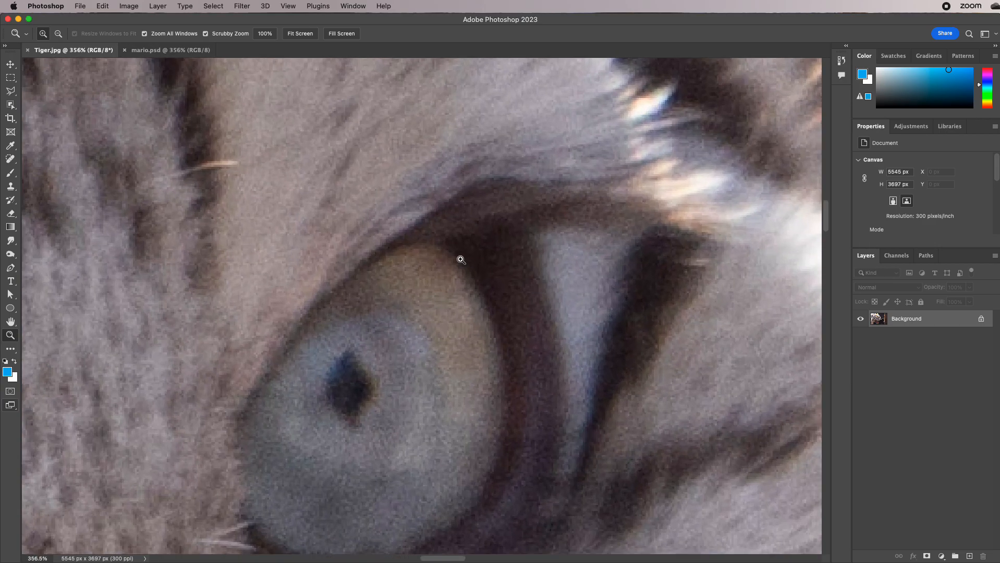
pyautogui.moveTo(457, 259); pyautogui.dragTo(541, 301)
pyautogui.moveTo(438, 306); pyautogui.dragTo(255, 251)
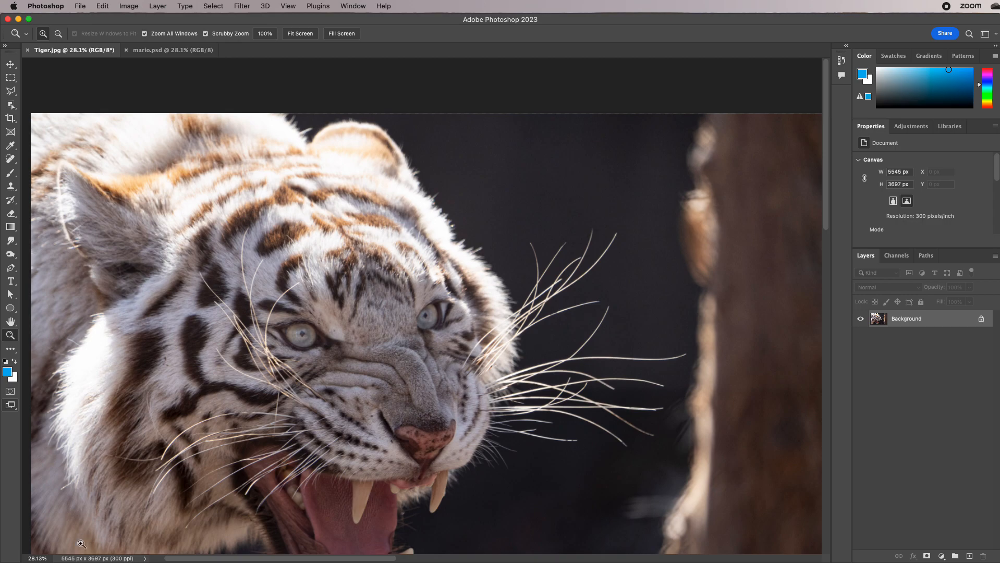
pyautogui.doubleClick(10, 335)
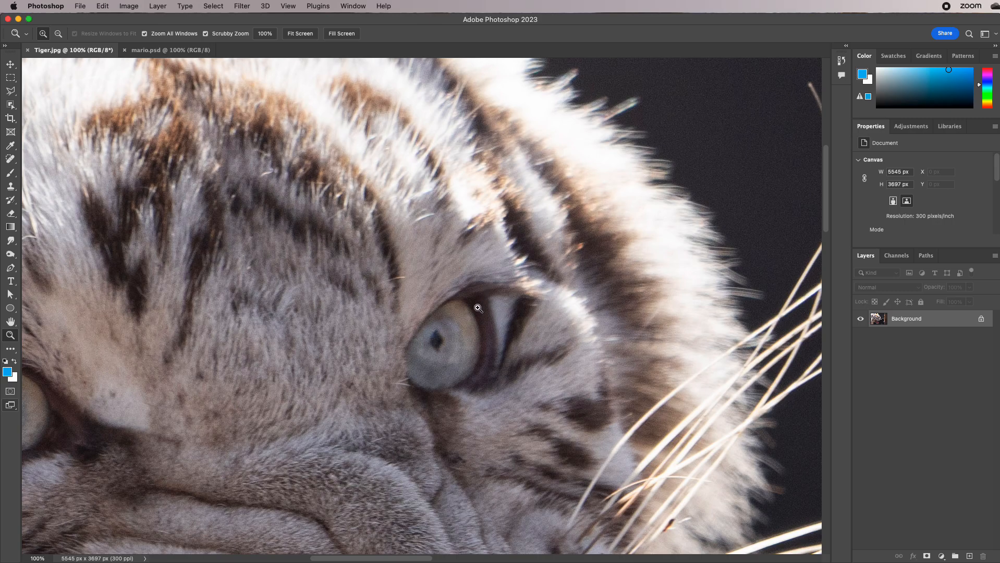
pyautogui.moveTo(508, 327); pyautogui.dragTo(468, 312)
pyautogui.moveTo(516, 375); pyautogui.dragTo(505, 254)
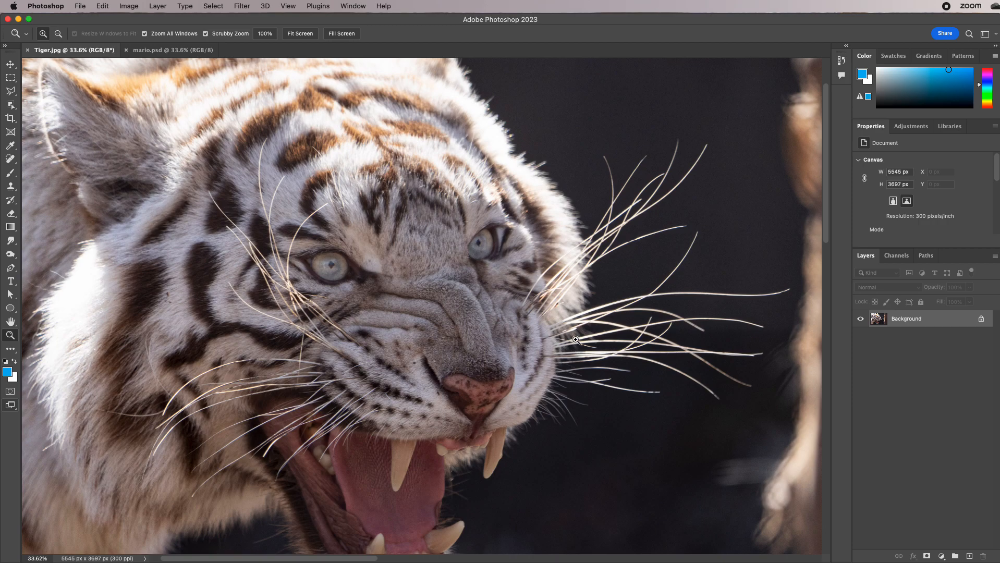
# Start setting up a new document with its dimensions in inches.
pyautogui.click(82, 6)
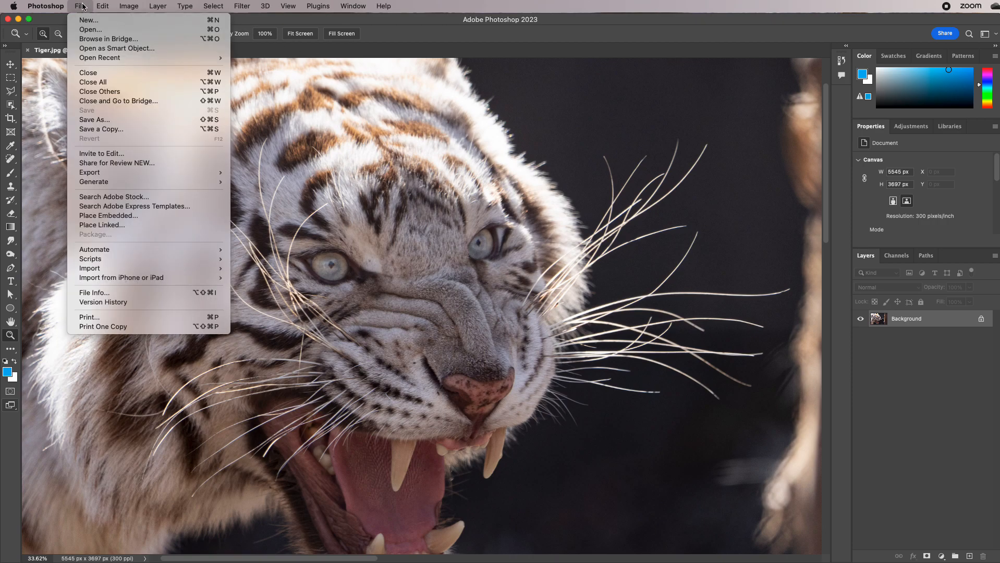
pyautogui.click(81, 21)
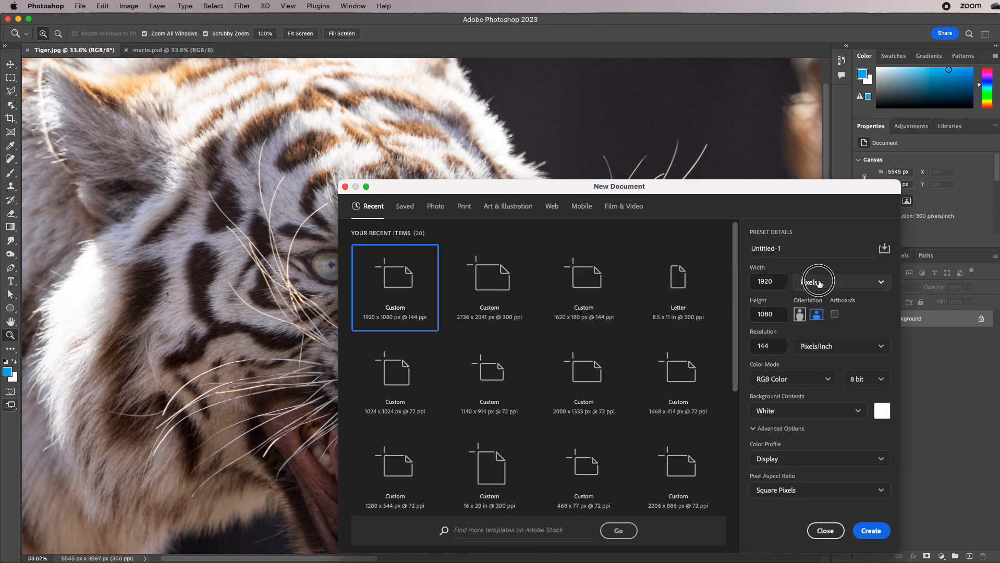
pyautogui.click(836, 284)
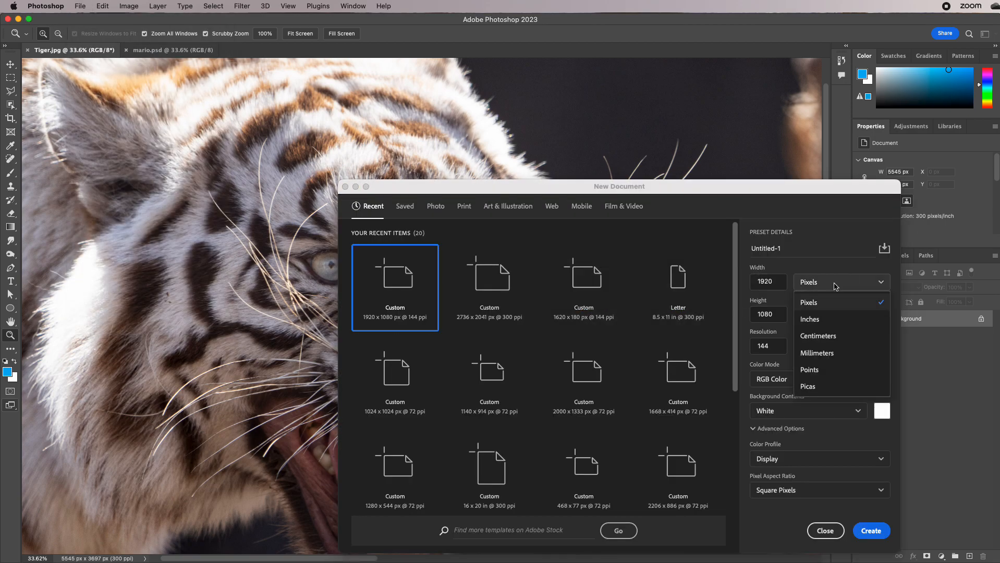
pyautogui.click(824, 319)
# Try resolutions of 150, 300 and 10 pixels/inch for the new document and close the setup without creating it.
pyautogui.doubleClick(772, 350)
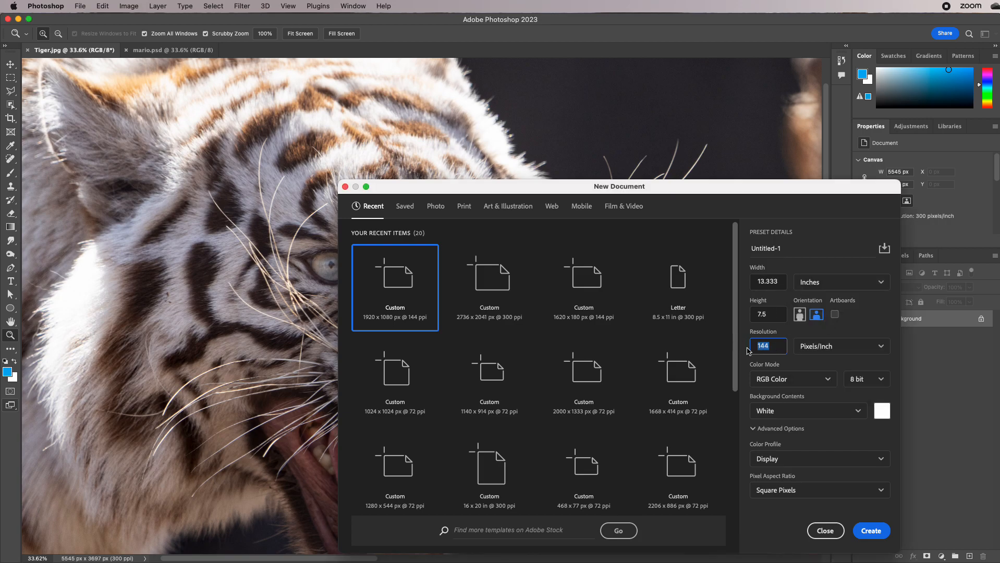
pyautogui.write('150')
pyautogui.doubleClick(779, 344)
pyautogui.write('300')
pyautogui.doubleClick(771, 348)
pyautogui.write('10')
pyautogui.doubleClick(777, 346)
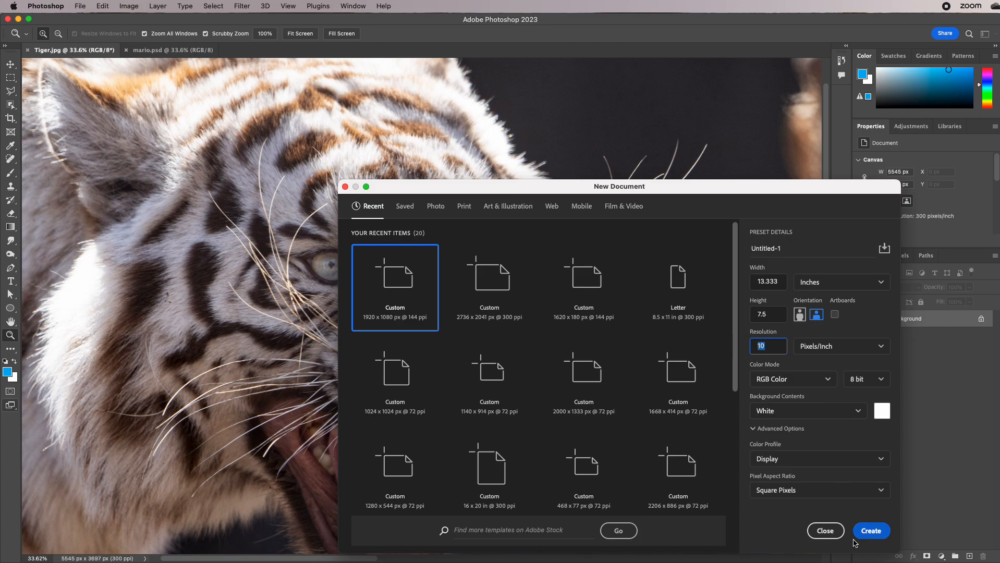
pyautogui.click(817, 535)
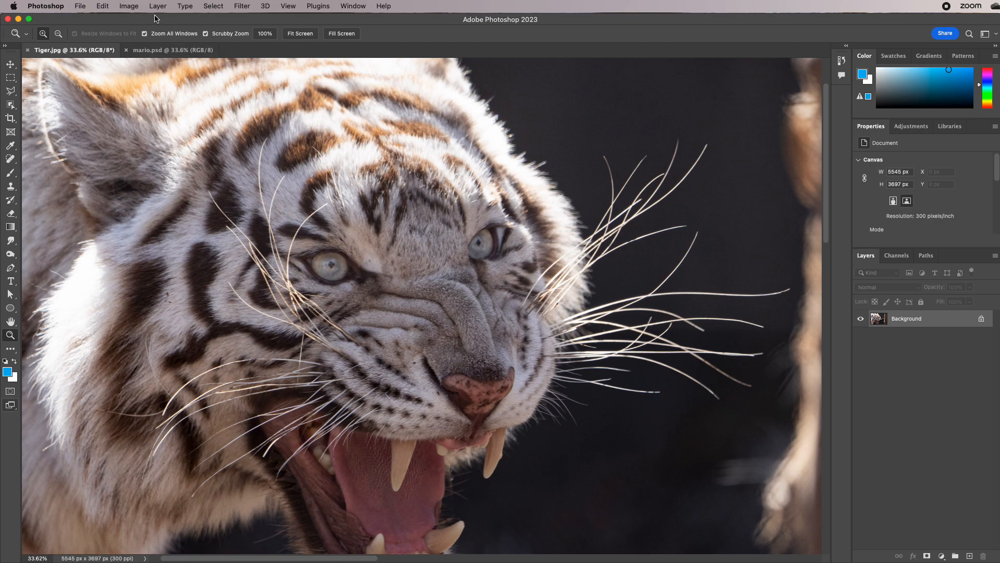
# Display the Tiger.jpg image size in inches and examine its width, height and resolution.
pyautogui.click(128, 6)
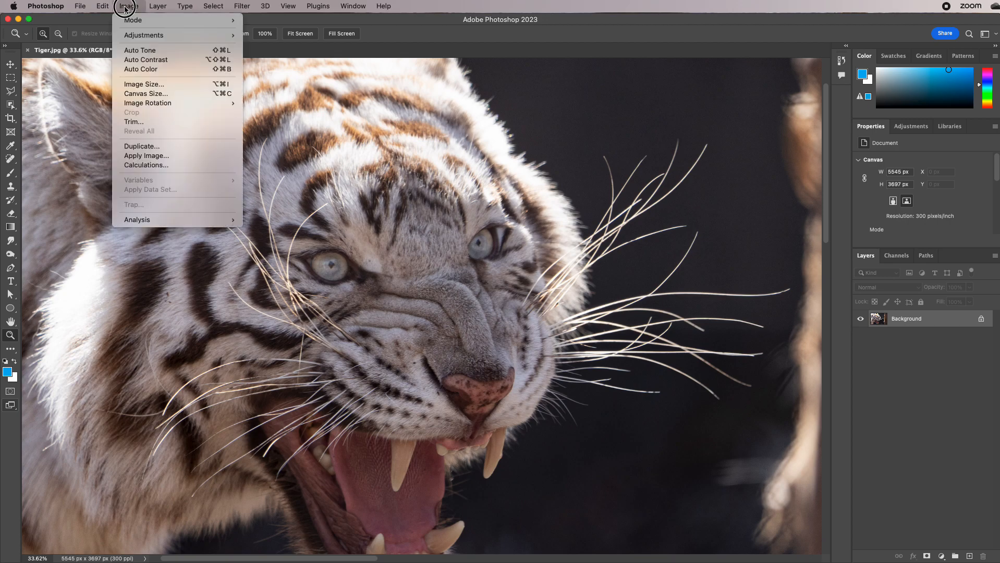
pyautogui.click(142, 84)
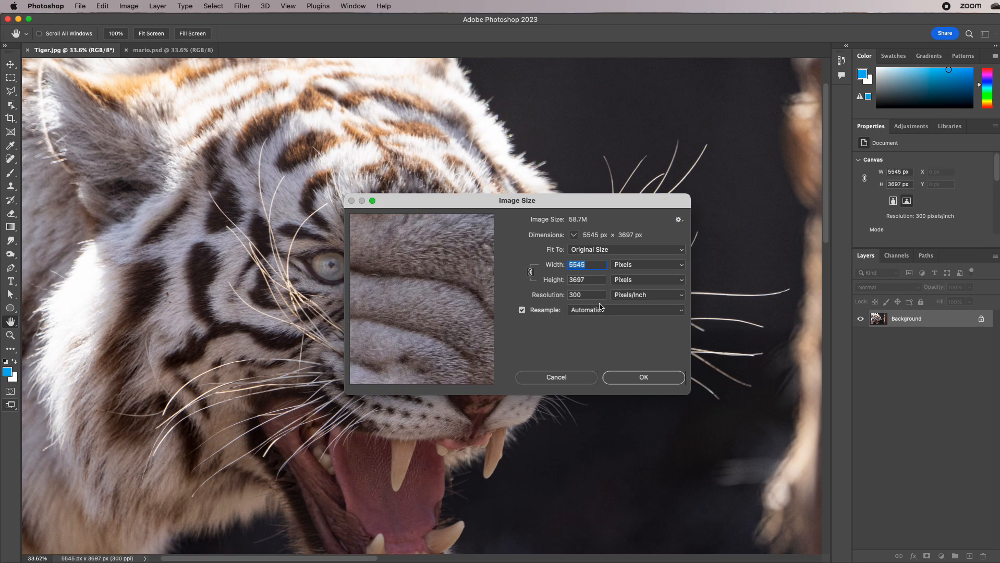
pyautogui.click(624, 264)
pyautogui.click(627, 276)
pyautogui.doubleClick(592, 296)
pyautogui.click(561, 280)
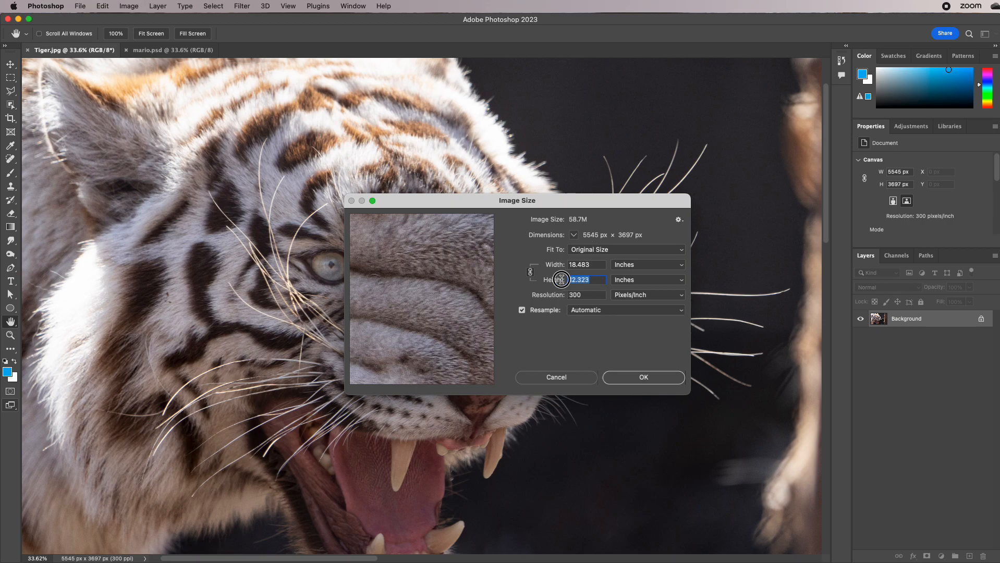
pyautogui.click(567, 265)
pyautogui.doubleClick(595, 280)
pyautogui.click(564, 282)
# Turn off Resample in the Image Size dialog and examine how width, height and resolution are linked.
pyautogui.click(523, 310)
pyautogui.click(523, 311)
pyautogui.click(523, 311)
pyautogui.click(523, 311)
pyautogui.click(523, 311)
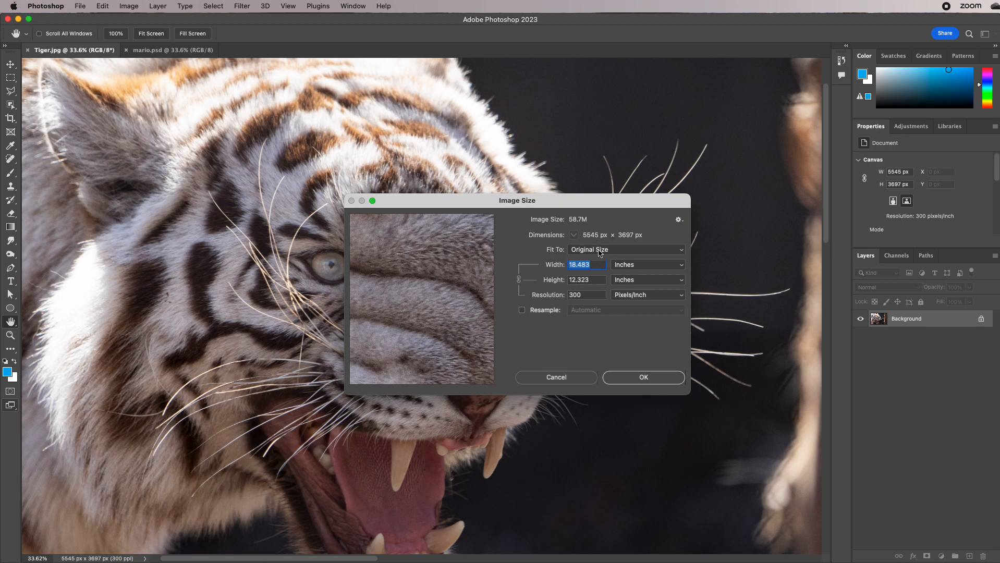
pyautogui.click(560, 294)
pyautogui.click(561, 294)
pyautogui.click(550, 294)
pyautogui.click(565, 264)
pyautogui.click(584, 279)
# With resampling off, try a resolution of 150 pixels/inch and a width of 40 inches for the tiger image.
pyautogui.click(578, 295)
pyautogui.write('150')
pyautogui.moveTo(589, 295); pyautogui.dragTo(556, 299)
pyautogui.click(597, 265)
pyautogui.write('40')
pyautogui.click(583, 294)
pyautogui.doubleClick(579, 266)
pyautogui.doubleClick(595, 296)
# Turn Resample back on, try resolutions of 150 and 300 pixels/inch at 40 inches wide, and cancel the resize.
pyautogui.click(534, 311)
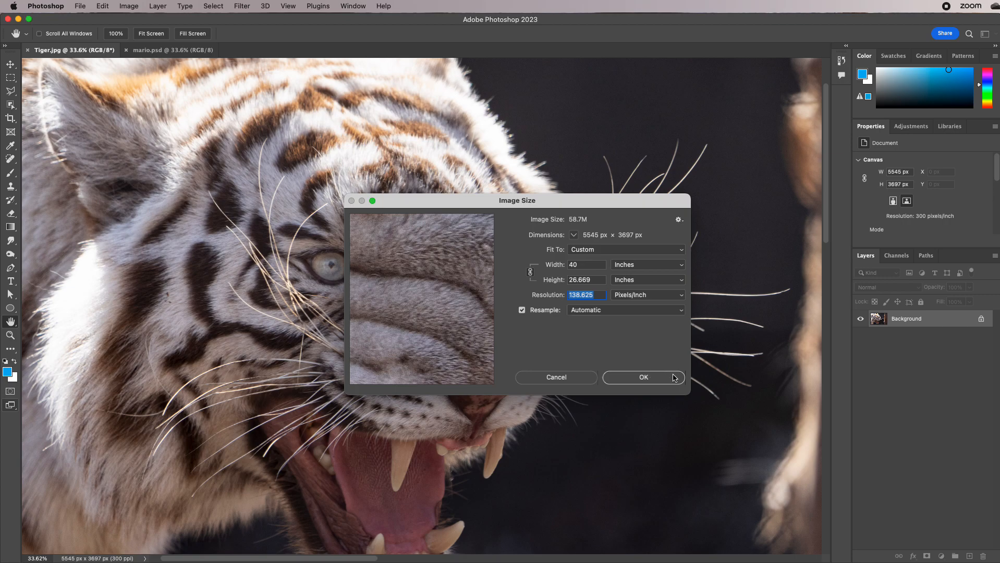
pyautogui.write('150')
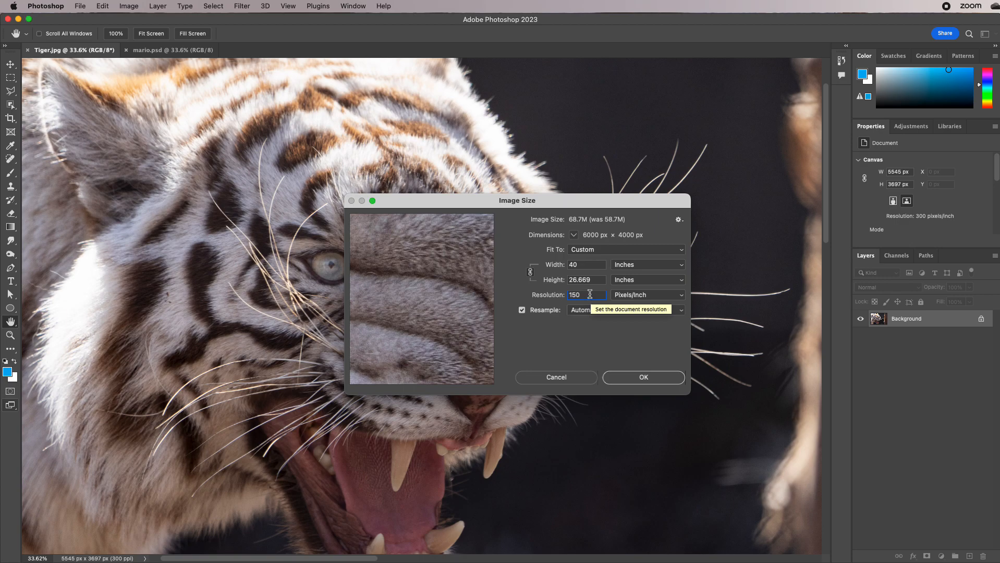
pyautogui.moveTo(590, 295); pyautogui.dragTo(537, 295)
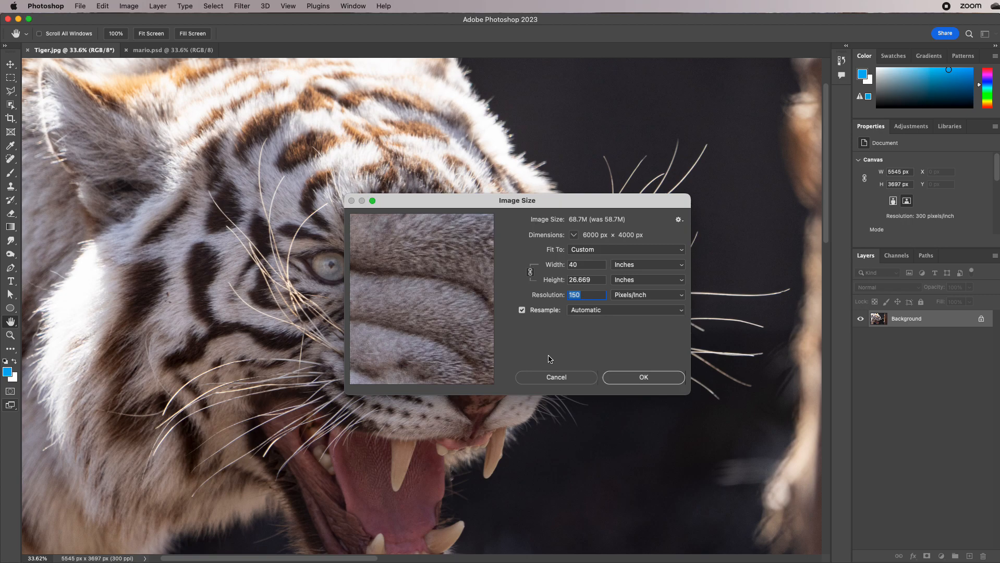
pyautogui.write('300')
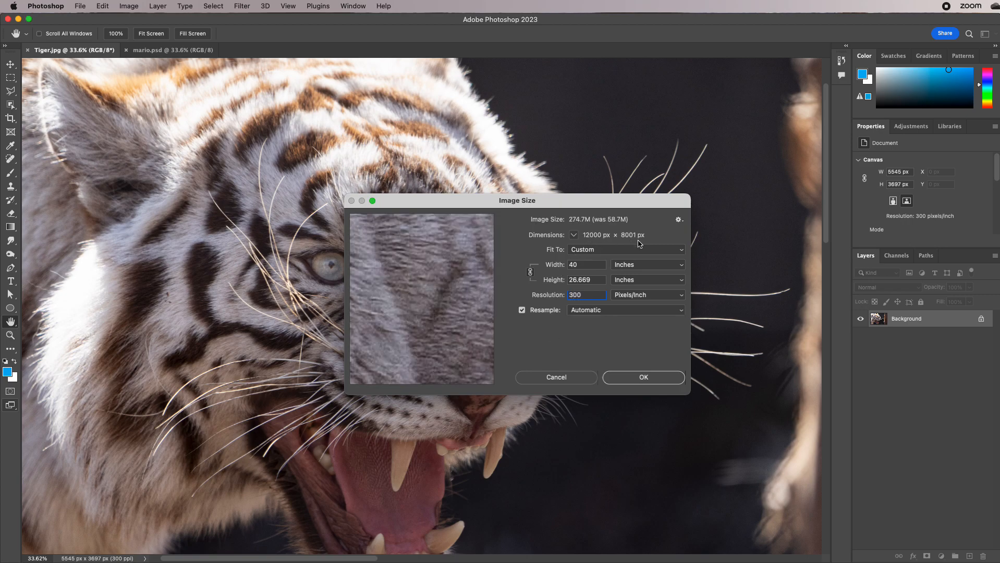
pyautogui.doubleClick(579, 295)
pyautogui.click(550, 378)
# Switch to the mario.psd document and zoom in on the artwork until its individual pixels are distinct.
pyautogui.press('z')
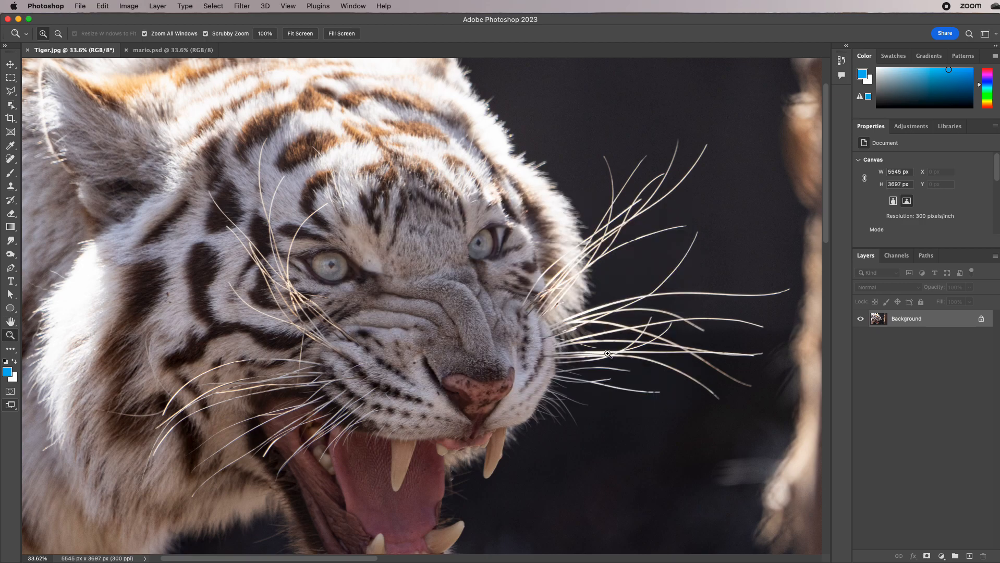
pyautogui.click(127, 54)
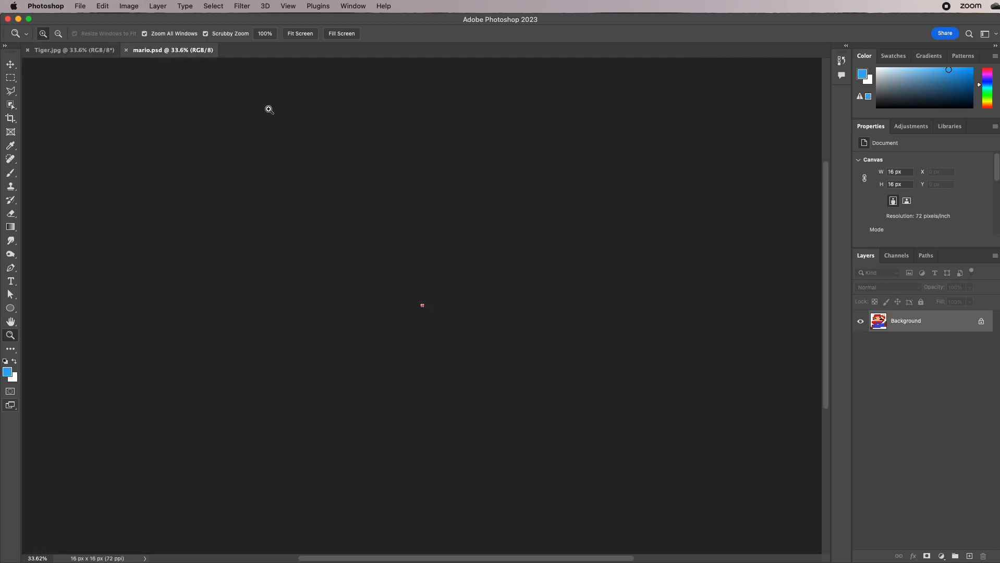
pyautogui.moveTo(424, 307); pyautogui.dragTo(606, 366)
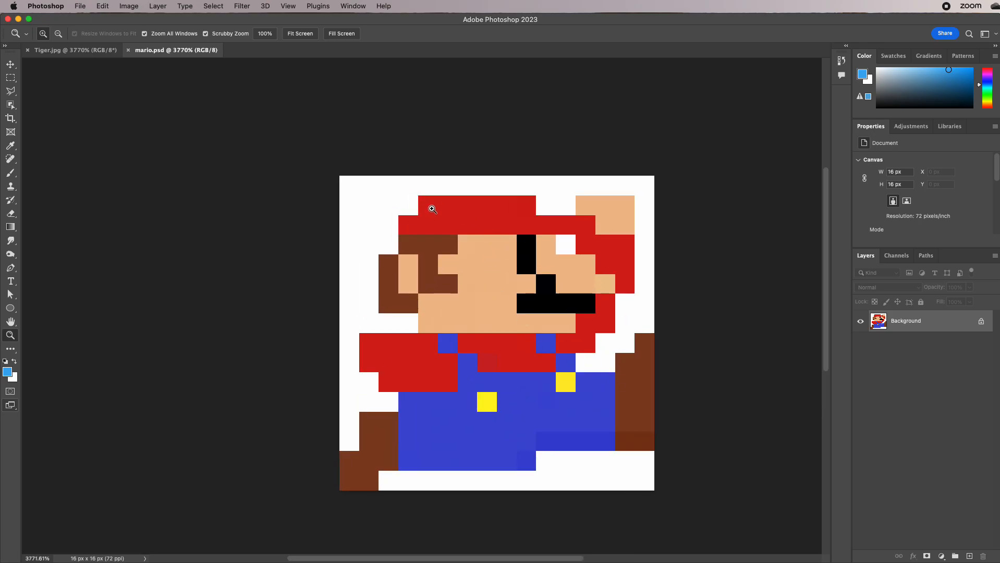
# Examine the pixel dimensions of mario.psd in the Image Size dialog and cancel it.
pyautogui.click(126, 6)
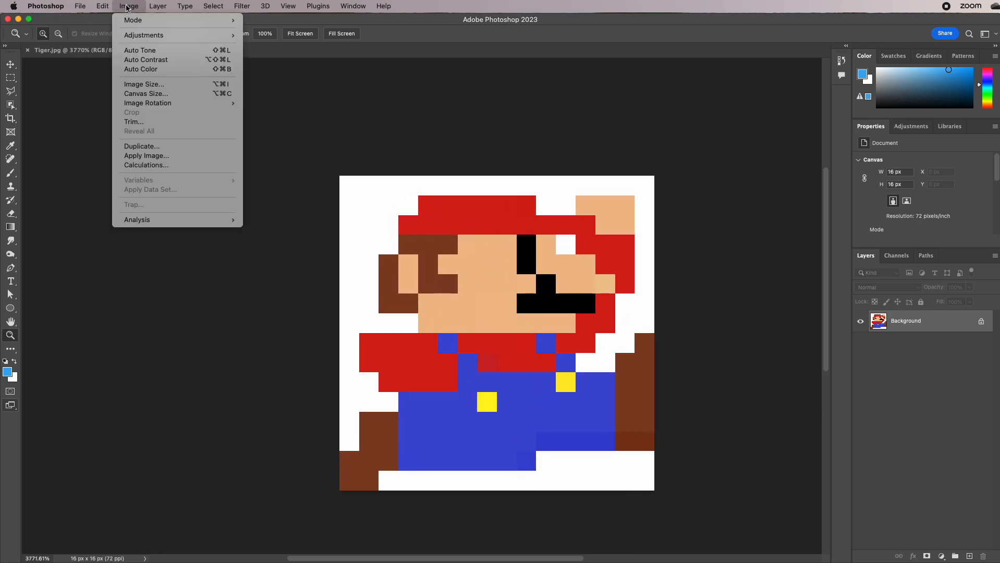
pyautogui.click(156, 86)
pyautogui.moveTo(578, 280); pyautogui.dragTo(555, 283)
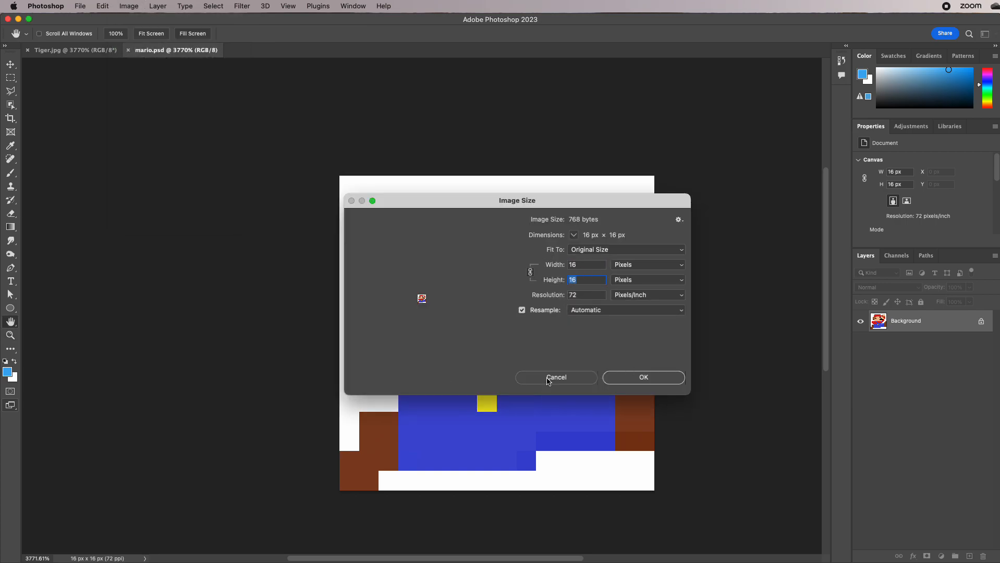
pyautogui.click(549, 378)
# Compare the mario.psd artwork at small and large magnifications, ending at 100% zoom.
pyautogui.press('z')
pyautogui.moveTo(451, 235); pyautogui.dragTo(321, 232)
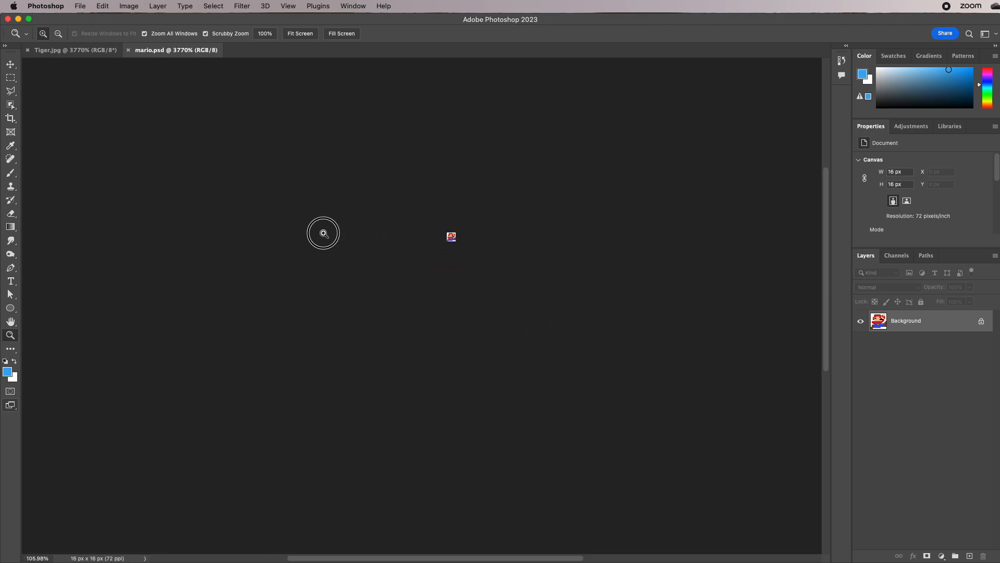
pyautogui.moveTo(452, 234); pyautogui.dragTo(583, 287)
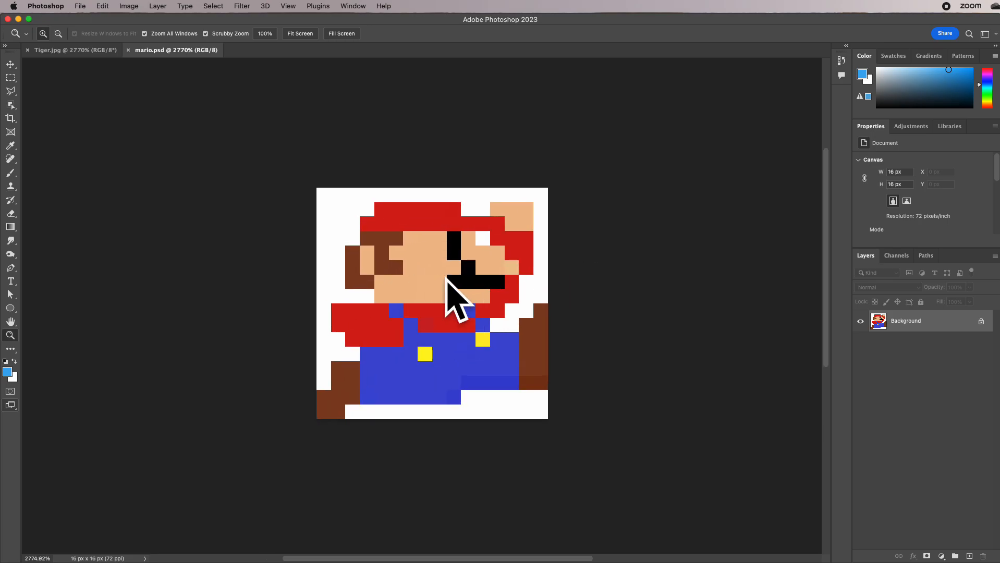
pyautogui.moveTo(438, 293); pyautogui.dragTo(235, 301)
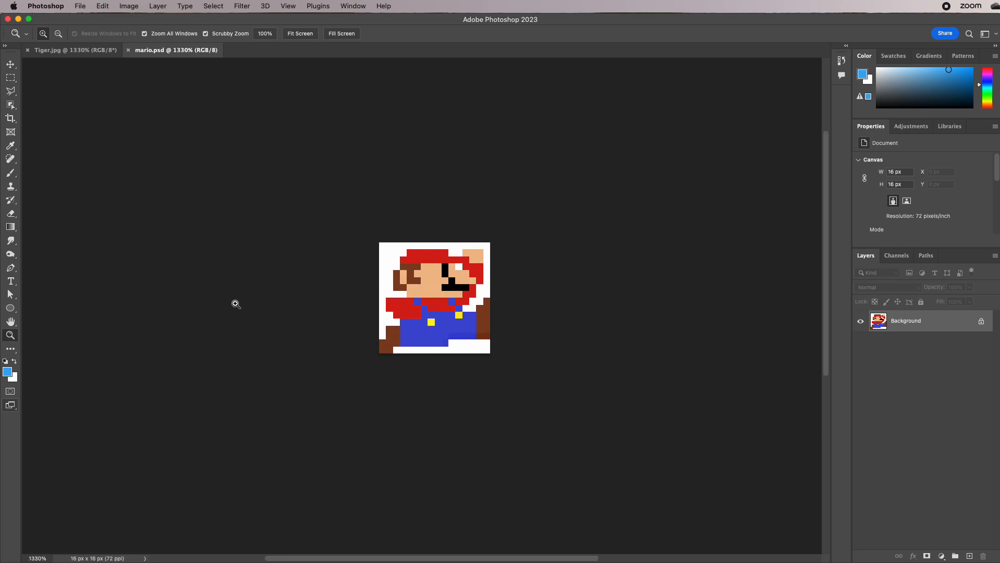
pyautogui.doubleClick(10, 336)
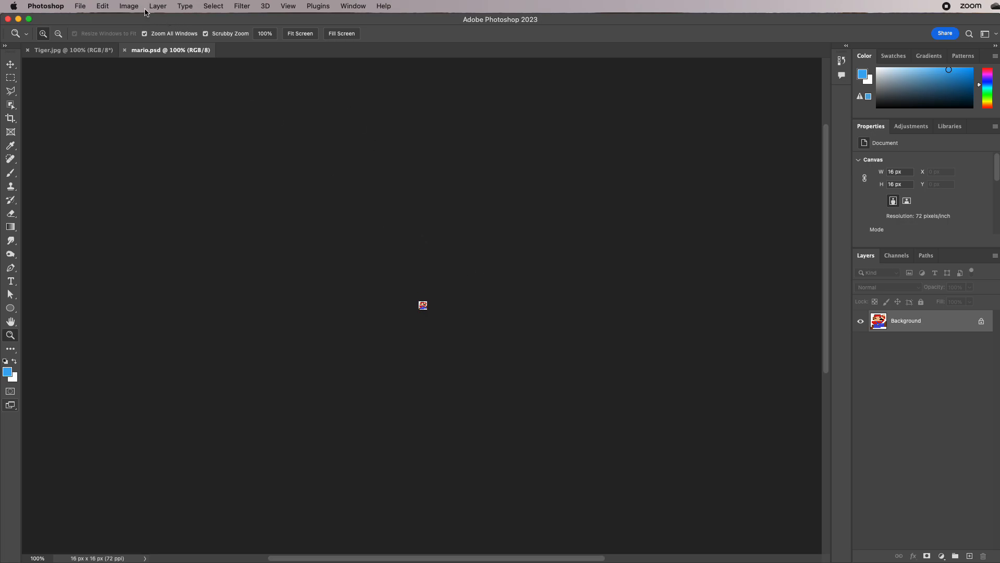
# Open the image size settings of mario.psd with the width in inches, and toggle Resample off and back on.
pyautogui.click(129, 6)
pyautogui.click(153, 87)
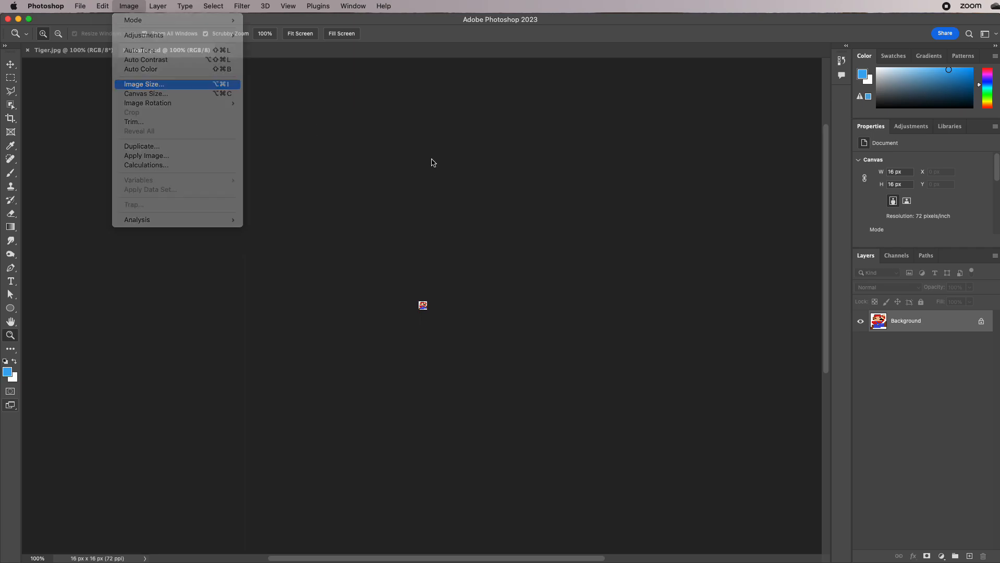
pyautogui.click(625, 265)
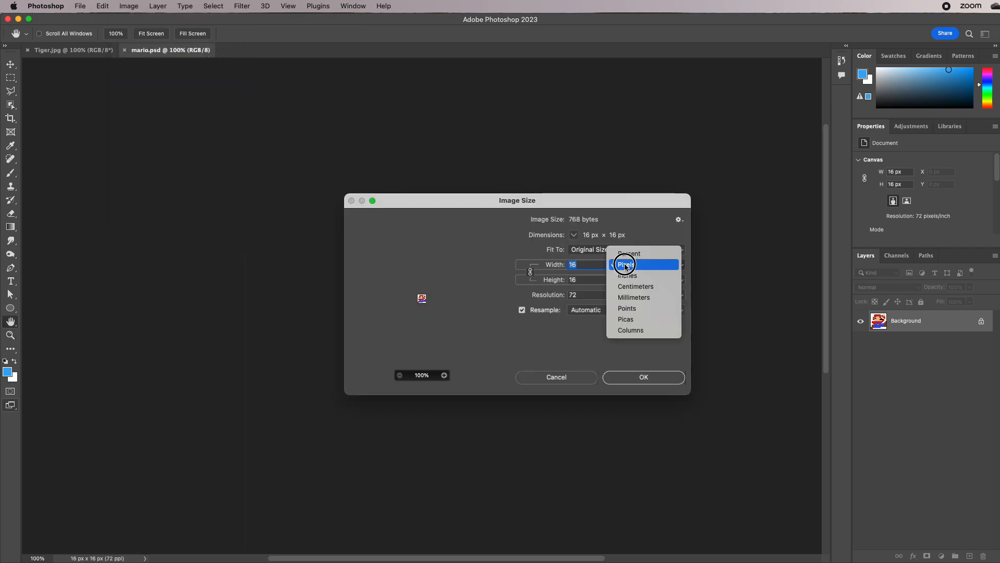
pyautogui.click(628, 275)
pyautogui.click(541, 312)
pyautogui.click(541, 312)
pyautogui.moveTo(425, 299)
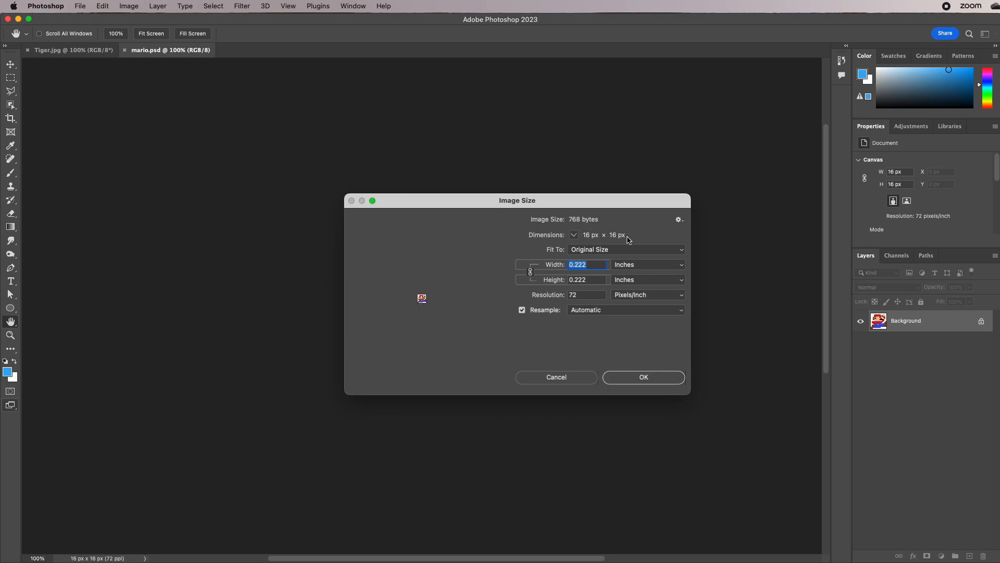
pyautogui.click(521, 310)
pyautogui.click(521, 310)
# Resample mario.psd to a width of 8 inches at a resolution of 150 pixels/inch.
pyautogui.click(576, 295)
pyautogui.click(586, 265)
pyautogui.write('8')
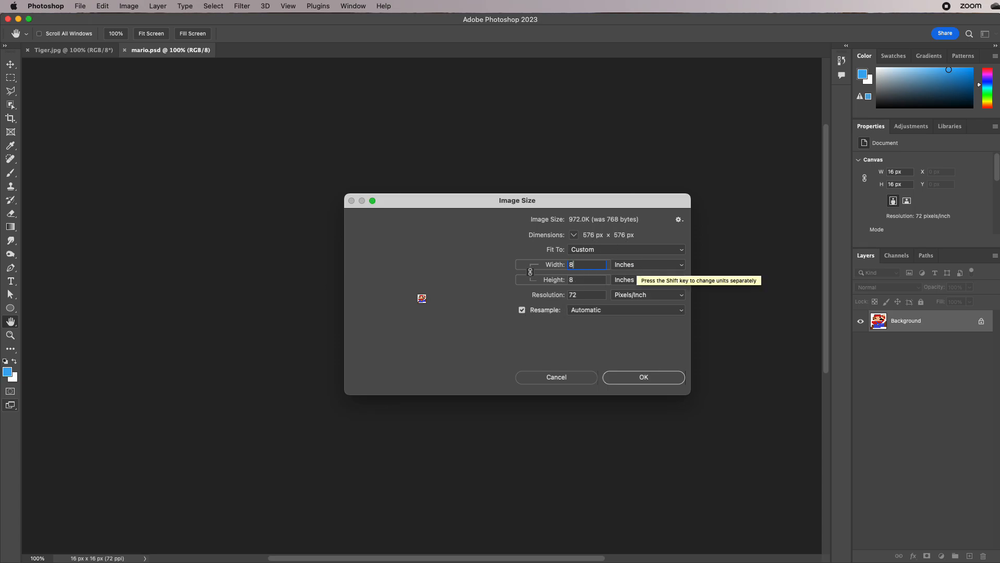
pyautogui.click(578, 295)
pyautogui.write('150')
pyautogui.moveTo(453, 255); pyautogui.dragTo(377, 334)
pyautogui.moveTo(445, 285); pyautogui.dragTo(444, 310)
pyautogui.click(644, 378)
# Inspect how smooth or sharp the edges of the enlarged mario.psd artwork are, with the whole figure in view.
pyautogui.press('z')
pyautogui.moveTo(631, 413); pyautogui.dragTo(592, 269)
pyautogui.moveTo(657, 277); pyautogui.dragTo(194, 266)
pyautogui.moveTo(392, 275); pyautogui.dragTo(424, 276)
pyautogui.moveTo(551, 279); pyautogui.dragTo(183, 269)
pyautogui.moveTo(619, 281); pyautogui.dragTo(485, 260)
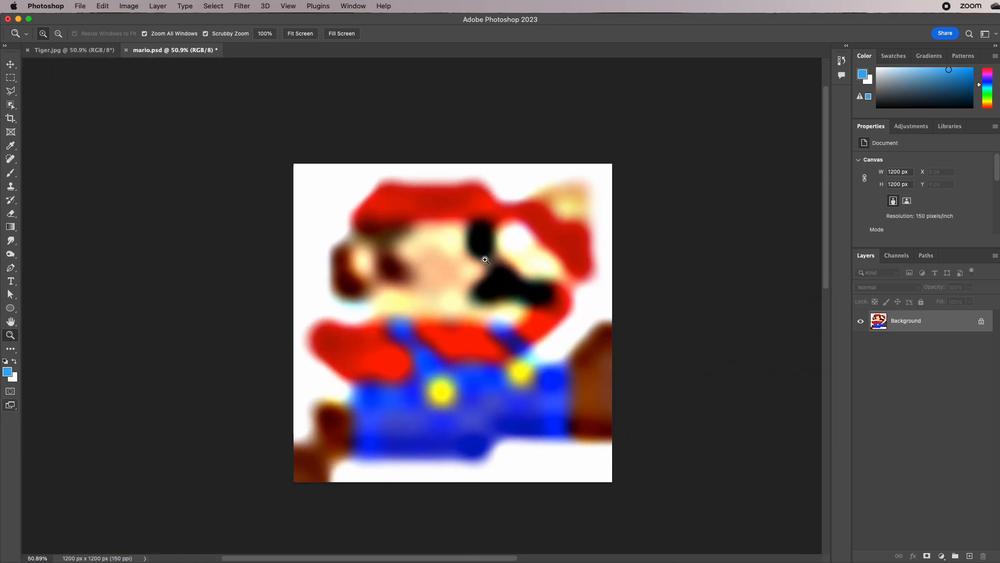
# Switch to Tiger.jpg and resample it to a width of 100 pixels.
pyautogui.click(79, 50)
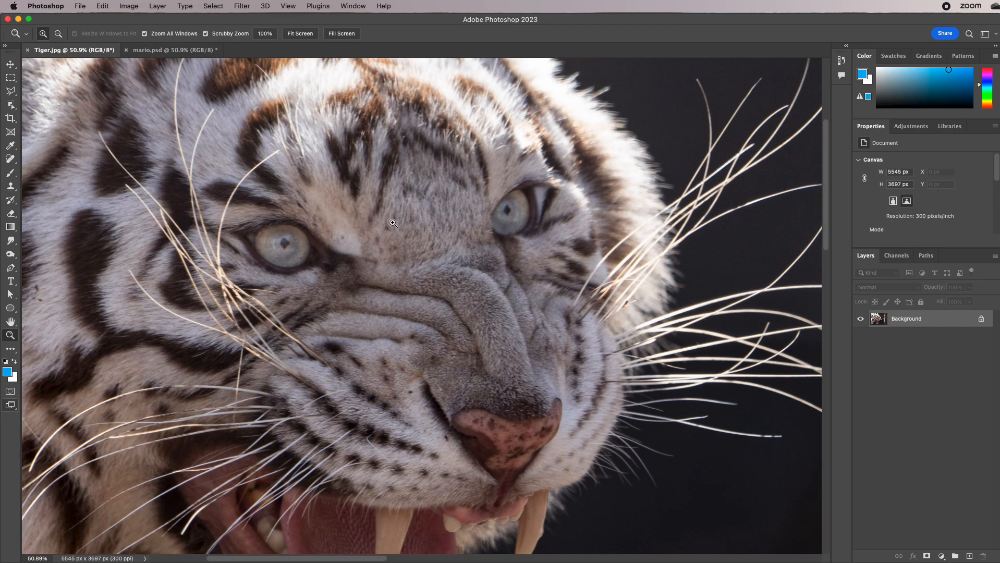
pyautogui.moveTo(501, 217); pyautogui.dragTo(475, 217)
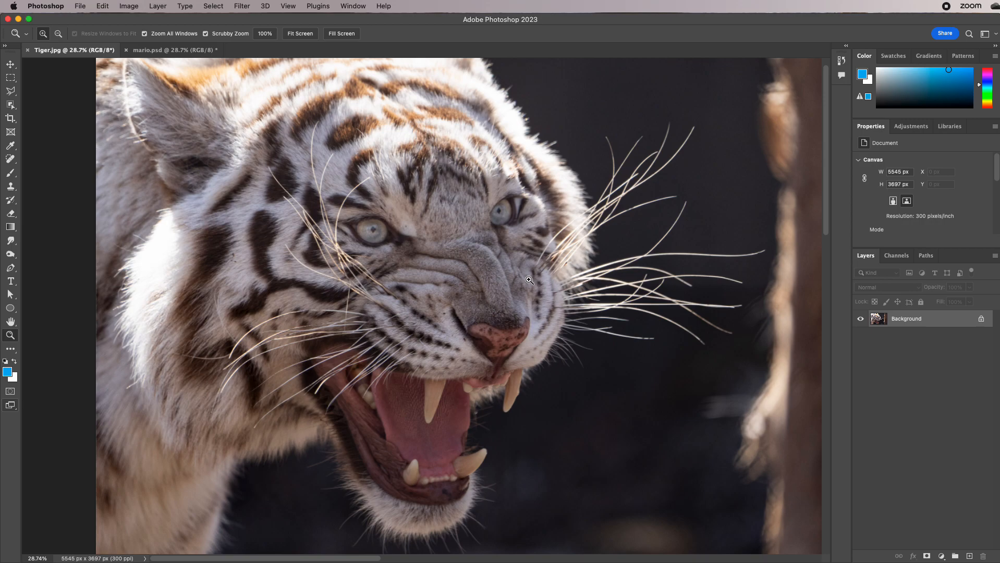
pyautogui.moveTo(488, 283); pyautogui.dragTo(429, 282)
pyautogui.press('space')
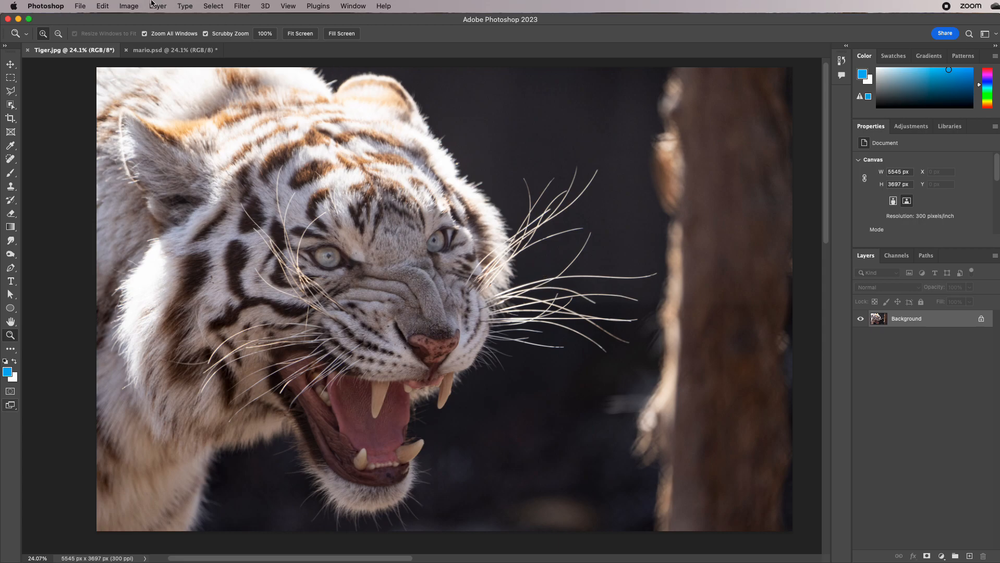
pyautogui.click(129, 6)
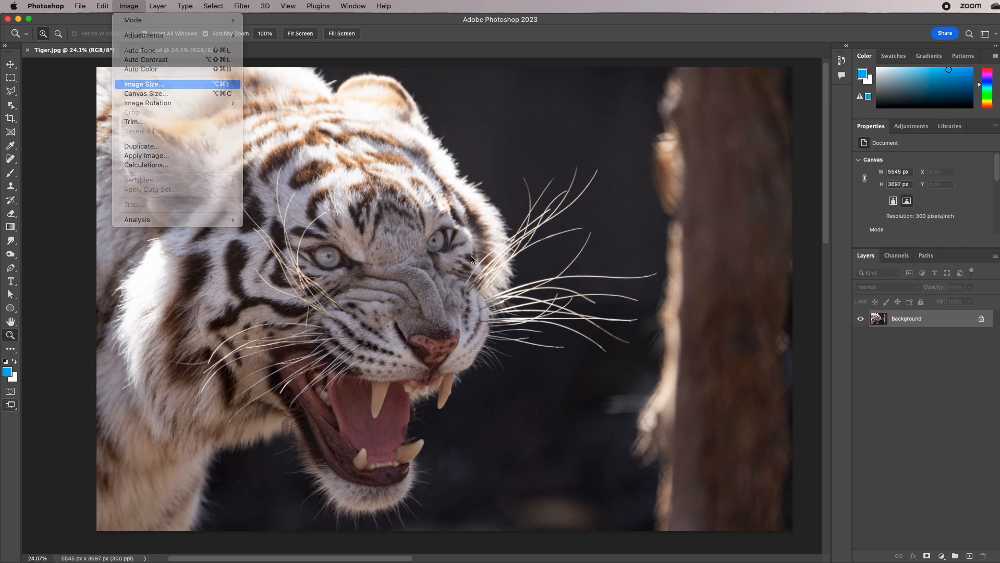
pyautogui.click(157, 82)
pyautogui.click(642, 266)
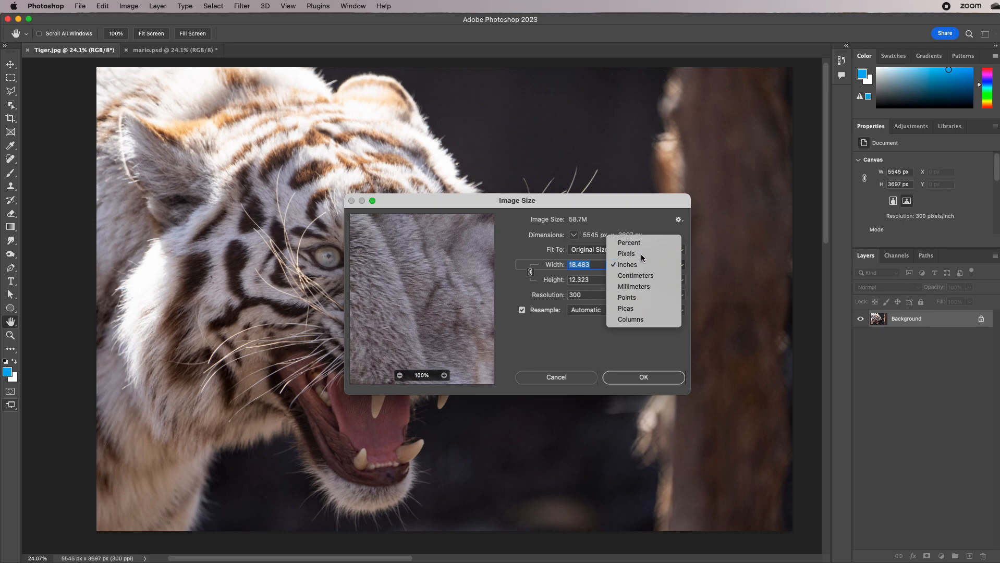
pyautogui.click(628, 254)
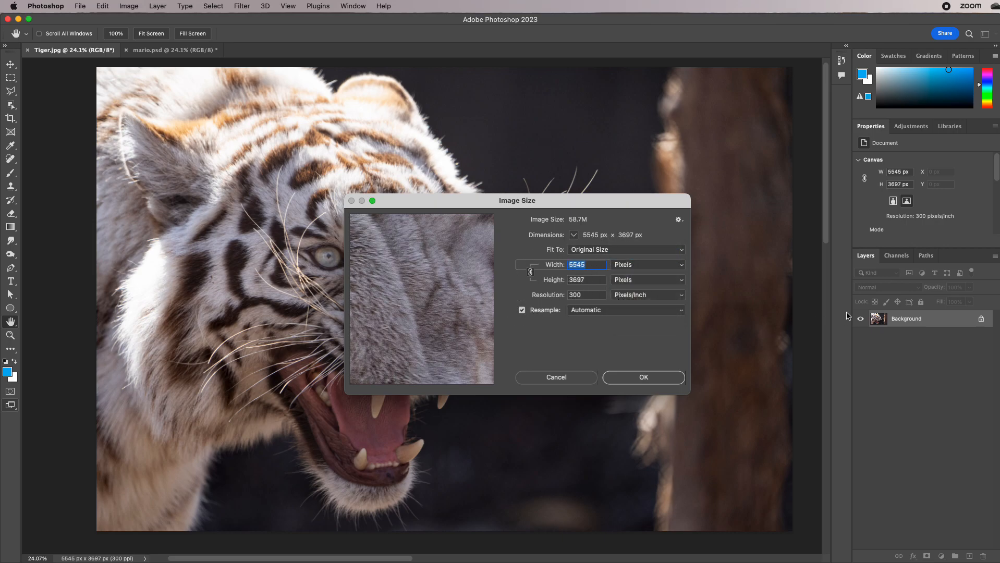
pyautogui.write('100')
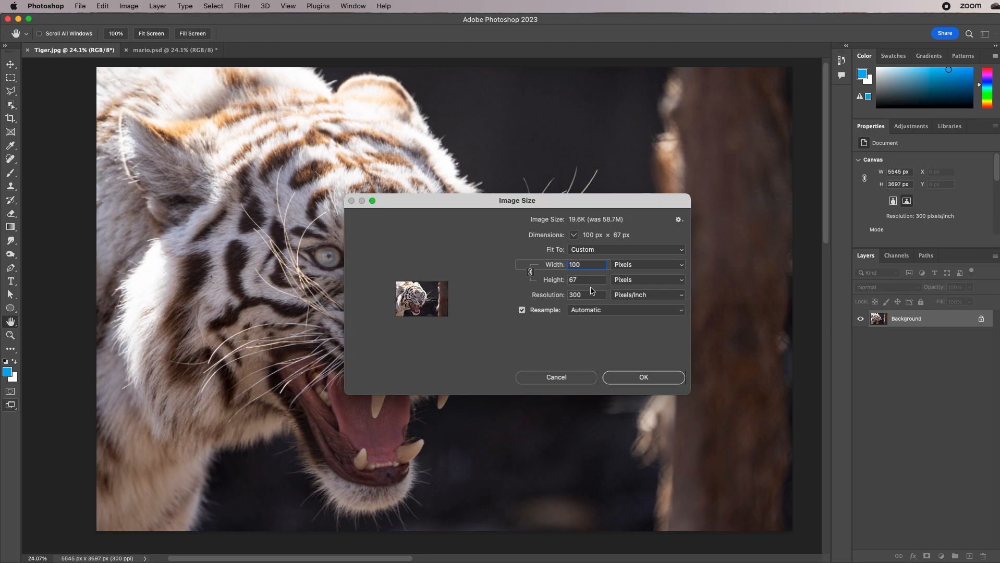
pyautogui.moveTo(584, 279); pyautogui.dragTo(564, 274)
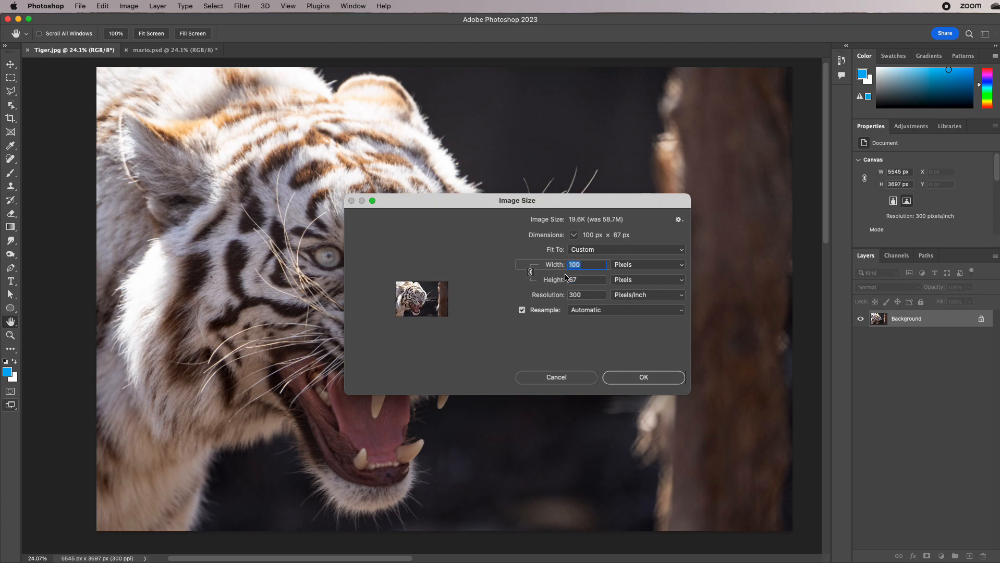
pyautogui.click(634, 379)
# Examine the reduced tiger image first at 100% and then at magnifications up to 700% to judge its remaining detail.
pyautogui.press('z')
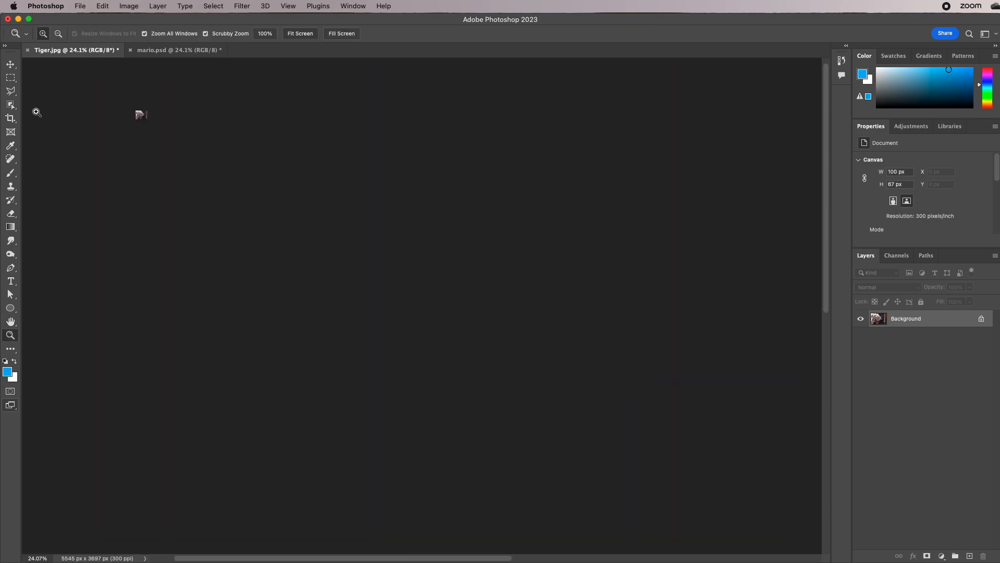
pyautogui.doubleClick(10, 335)
pyautogui.moveTo(138, 112); pyautogui.dragTo(479, 339)
pyautogui.click(465, 329)
pyautogui.click(465, 329)
pyautogui.click(466, 329)
pyautogui.click(465, 329)
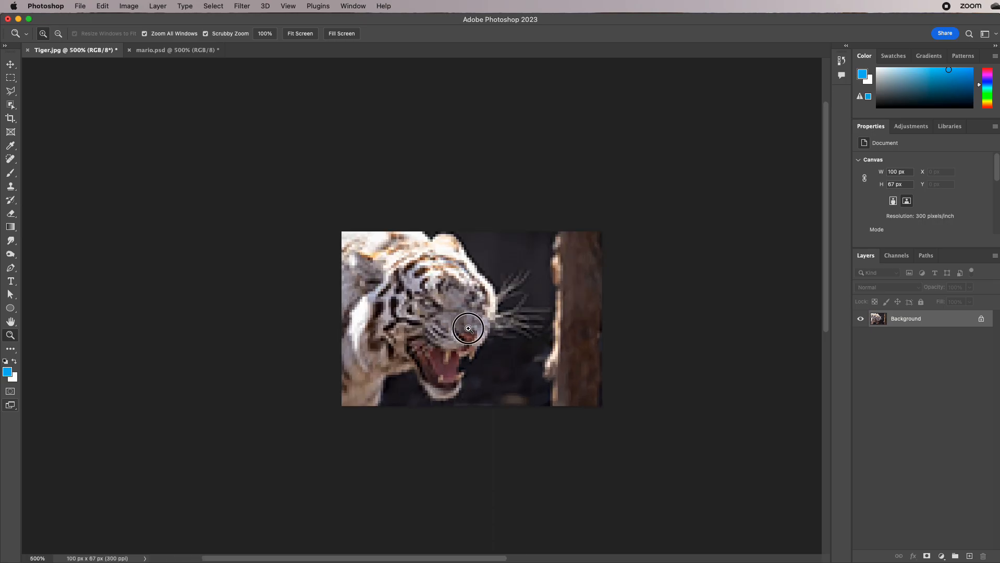
pyautogui.click(466, 329)
pyautogui.click(492, 329)
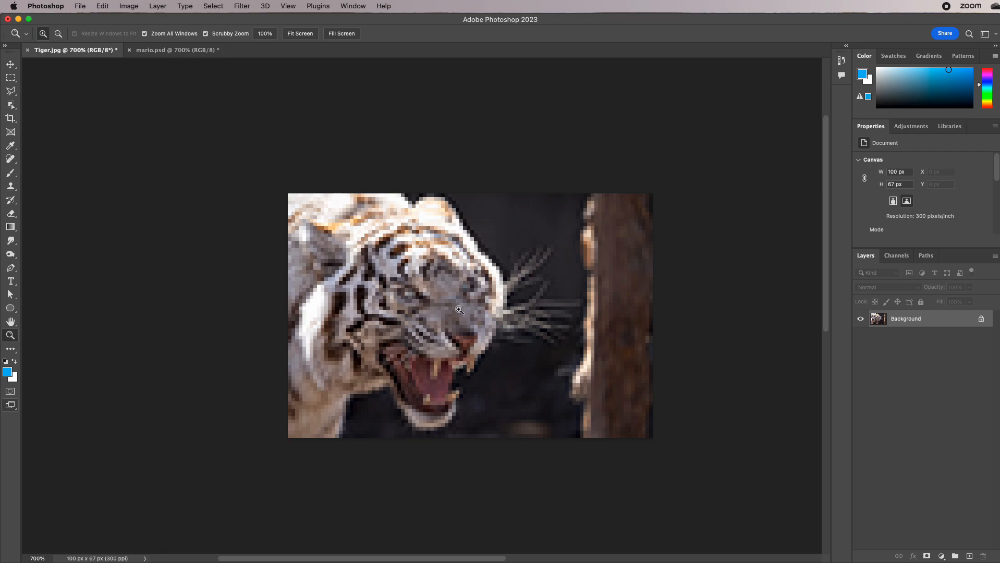
pyautogui.moveTo(509, 342); pyautogui.dragTo(466, 328)
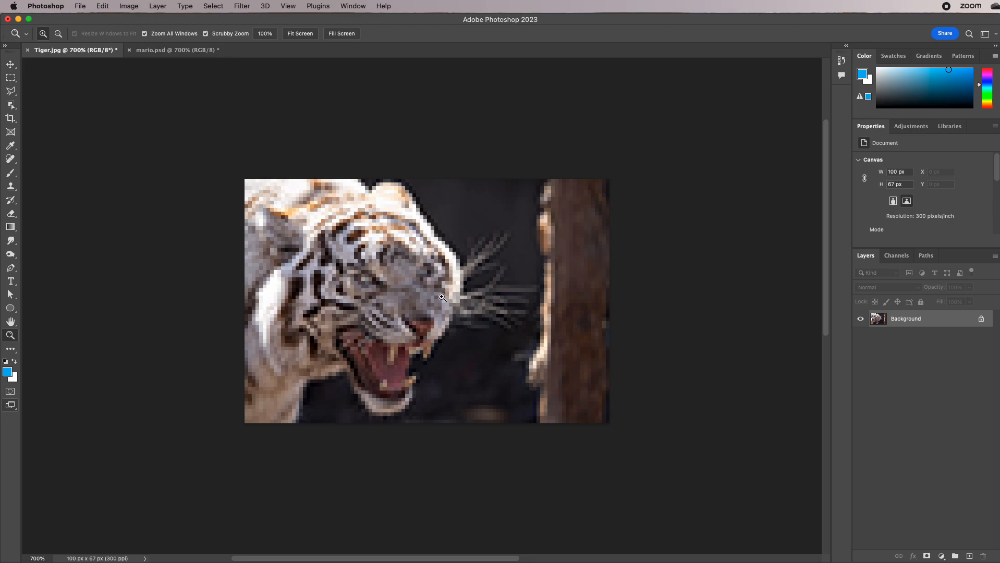
# Resample the reduced Tiger.jpg up to a width of 8 inches with Automatic resampling.
pyautogui.click(130, 6)
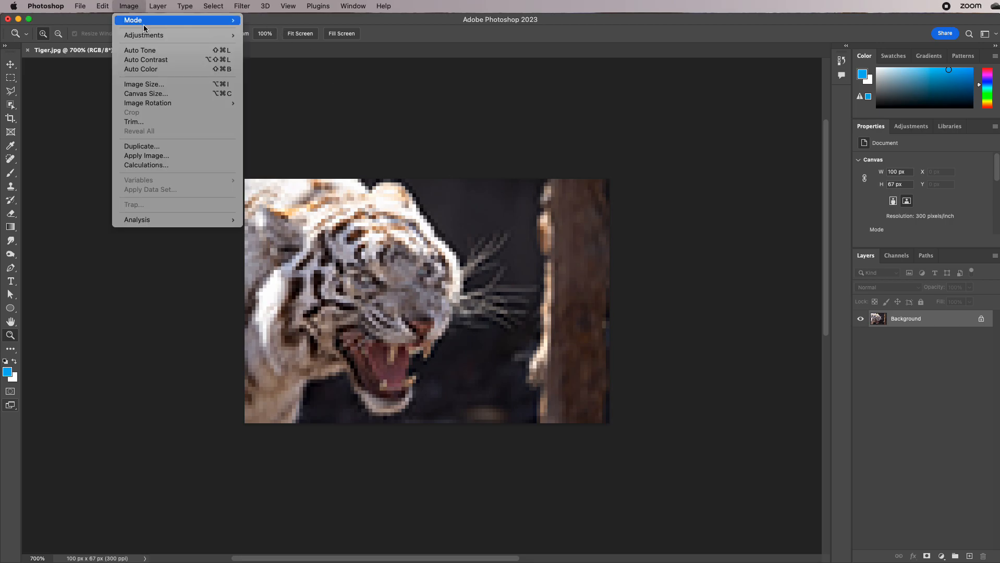
pyautogui.click(175, 84)
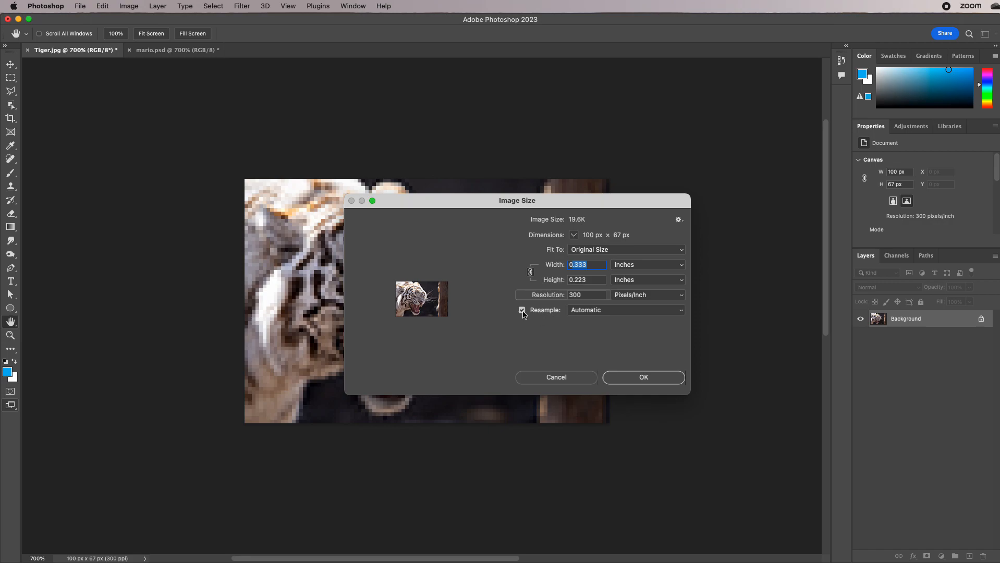
pyautogui.write('8')
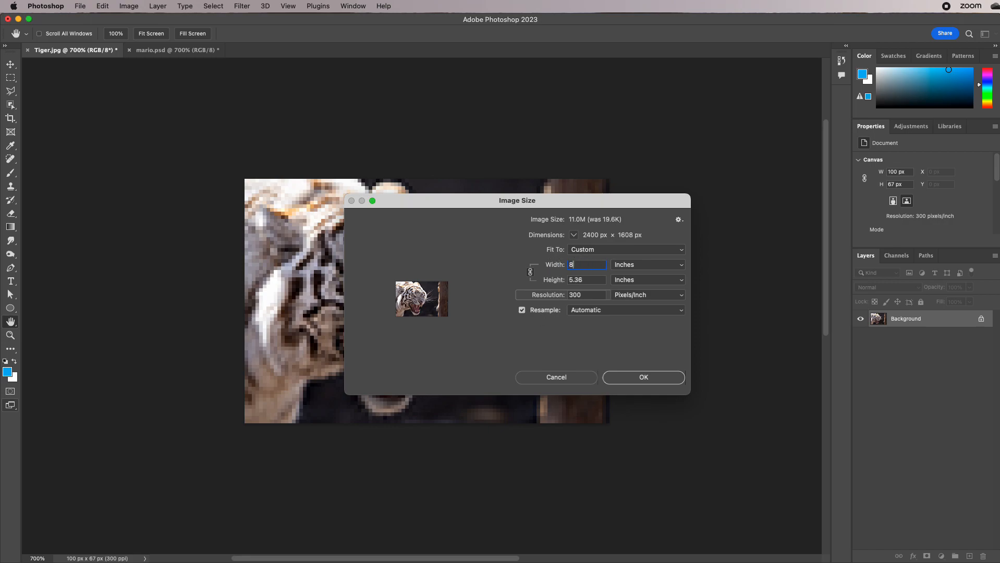
pyautogui.press('Tab')
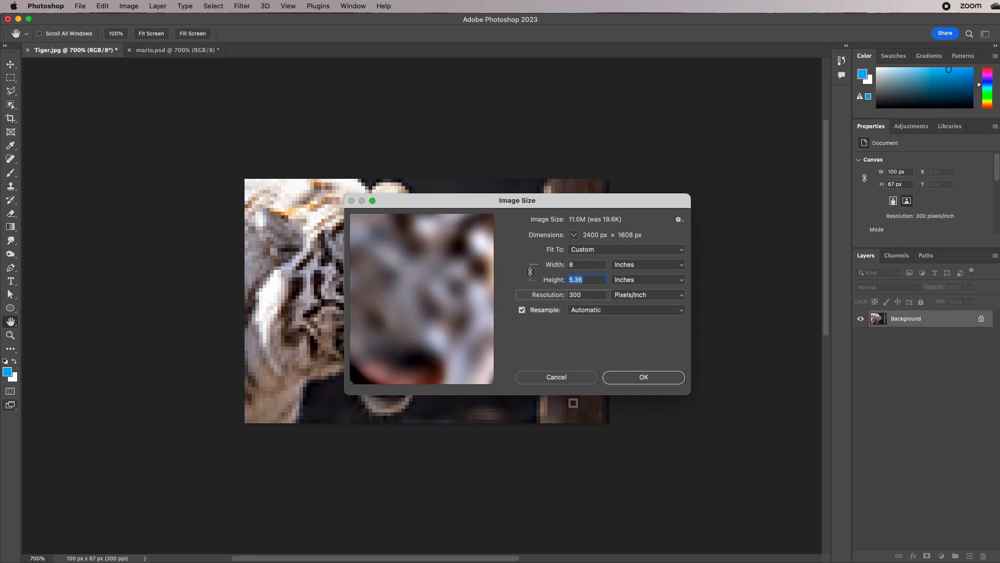
pyautogui.click(643, 378)
# Inspect the tiger's face in the enlarged image for the quality of the resampled detail.
pyautogui.press('z')
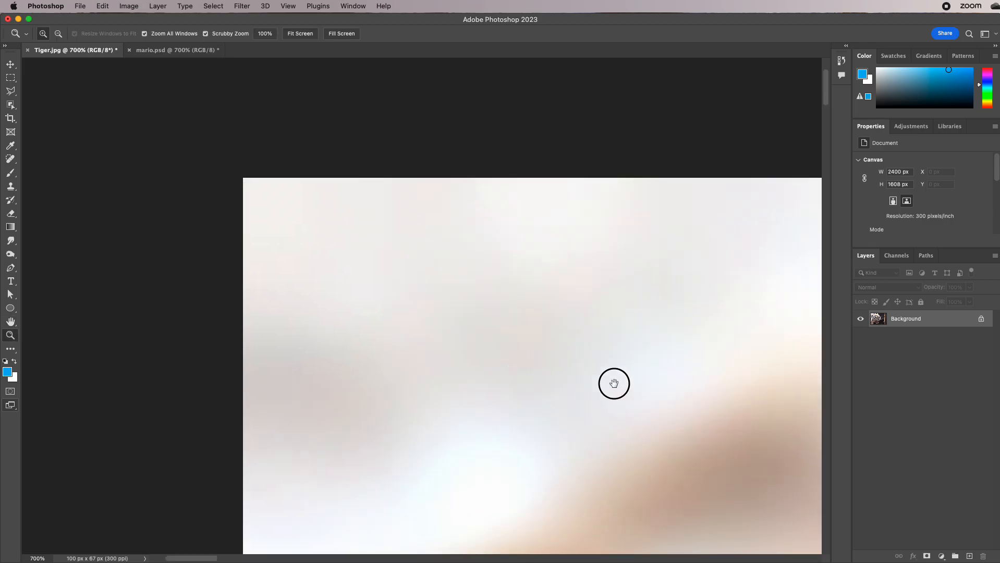
pyautogui.moveTo(632, 397); pyautogui.dragTo(291, 170)
pyautogui.moveTo(508, 324); pyautogui.dragTo(334, 203)
pyautogui.moveTo(552, 329); pyautogui.dragTo(462, 311)
pyautogui.moveTo(588, 342); pyautogui.dragTo(323, 222)
pyautogui.moveTo(380, 245); pyautogui.dragTo(339, 156)
pyautogui.moveTo(562, 303)
pyautogui.mouseDown()
pyautogui.moveTo(542, 296)
pyautogui.moveTo(565, 305)
pyautogui.mouseUp()
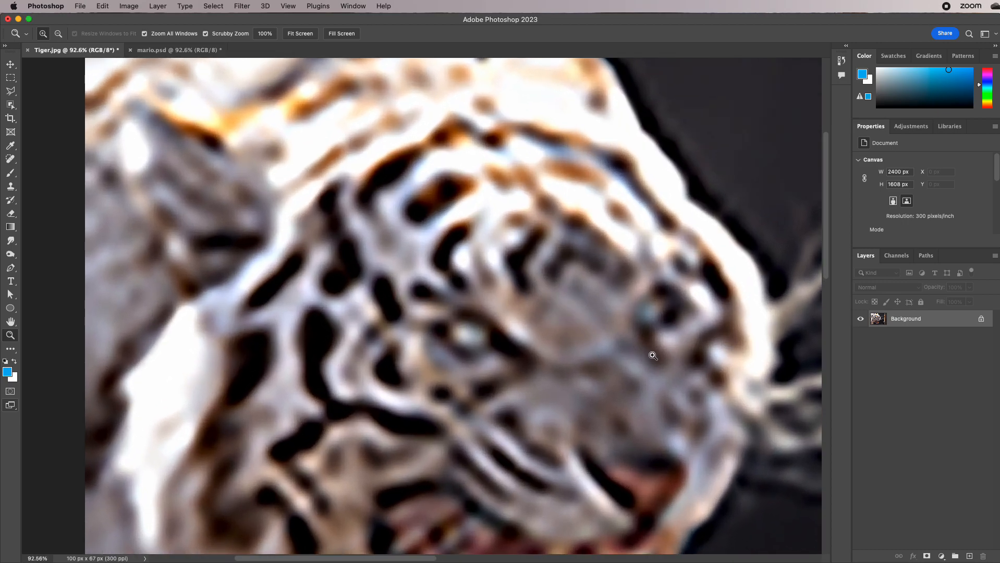
# Revert Tiger.jpg to its saved version and bring the whole photo into view.
pyautogui.click(80, 6)
pyautogui.click(106, 138)
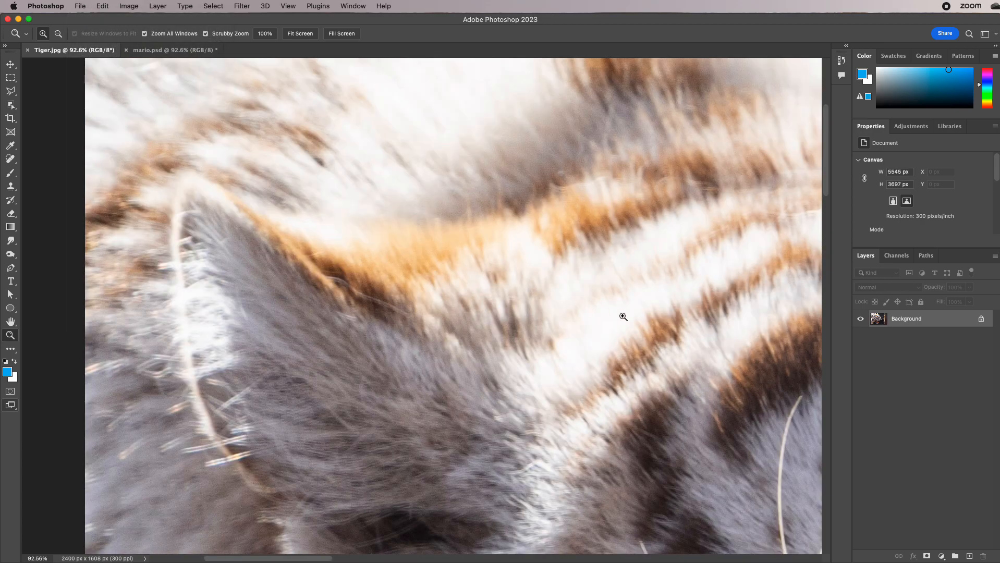
pyautogui.moveTo(668, 337); pyautogui.dragTo(592, 339)
pyautogui.moveTo(724, 368); pyautogui.dragTo(232, 175)
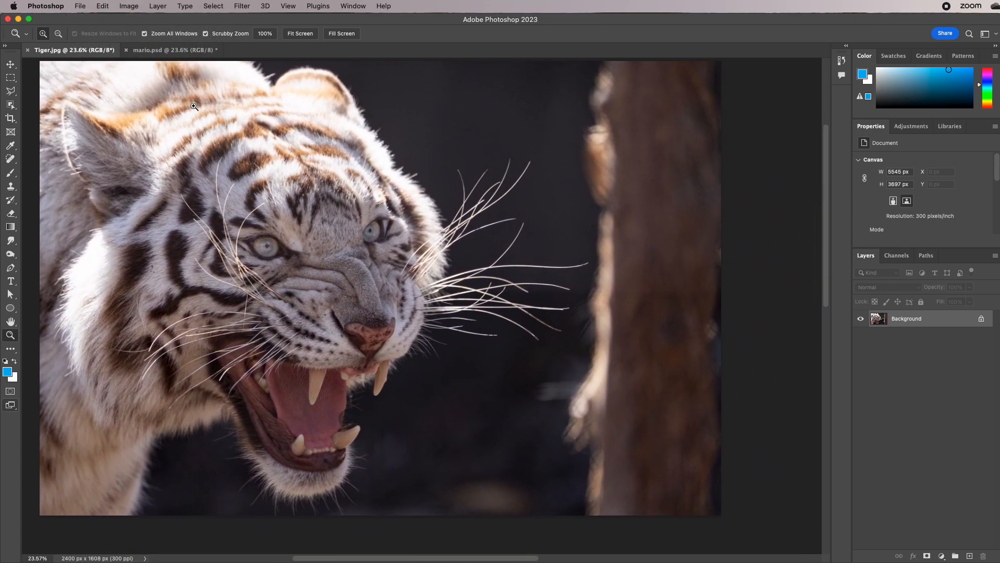
# Switch to mario.psd, revert it to its saved version, and enlarge the view until individual pixels are distinct.
pyautogui.click(150, 51)
pyautogui.click(129, 6)
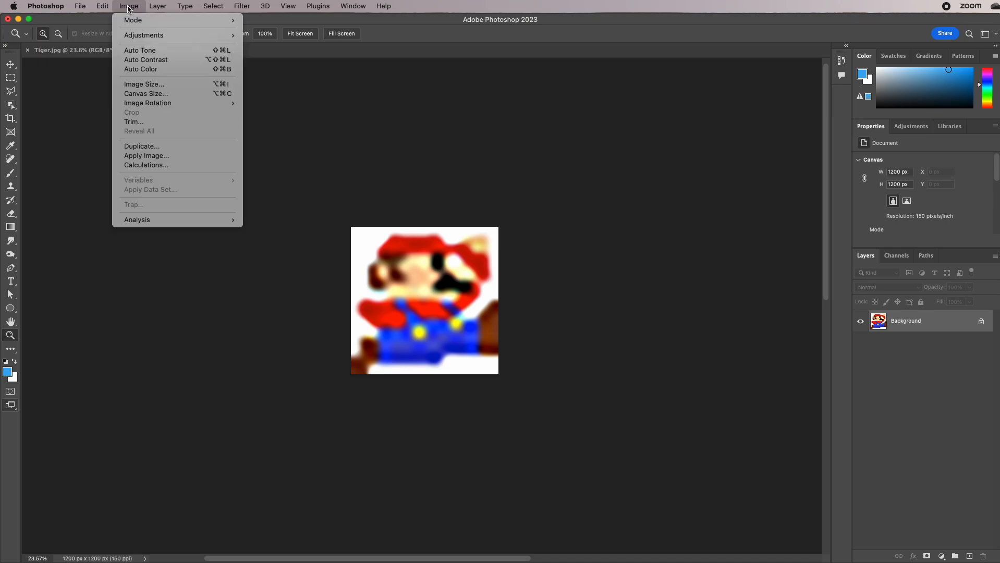
pyautogui.moveTo(79, 7)
pyautogui.click(89, 138)
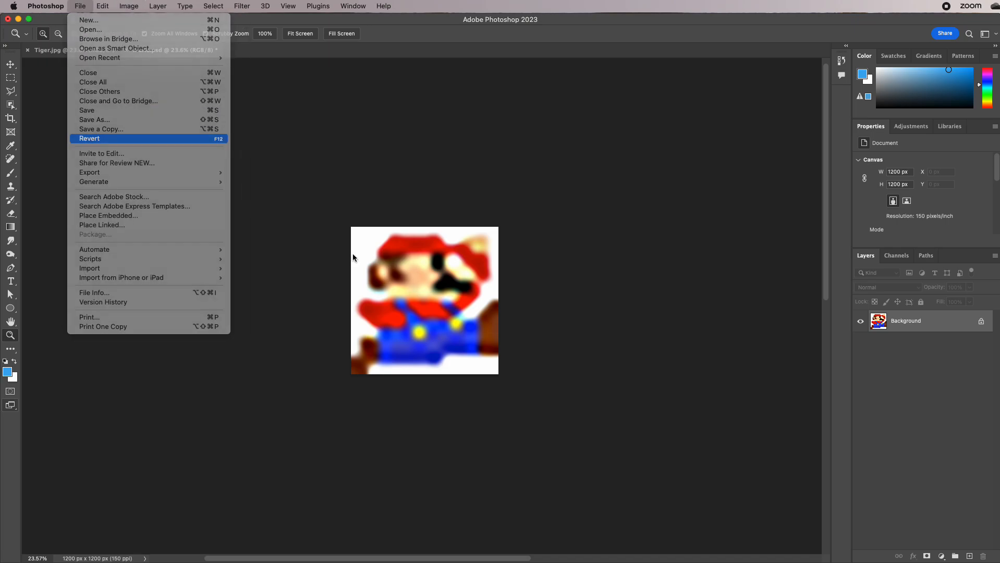
pyautogui.moveTo(382, 267); pyautogui.dragTo(519, 313)
pyautogui.moveTo(472, 310); pyautogui.dragTo(484, 317)
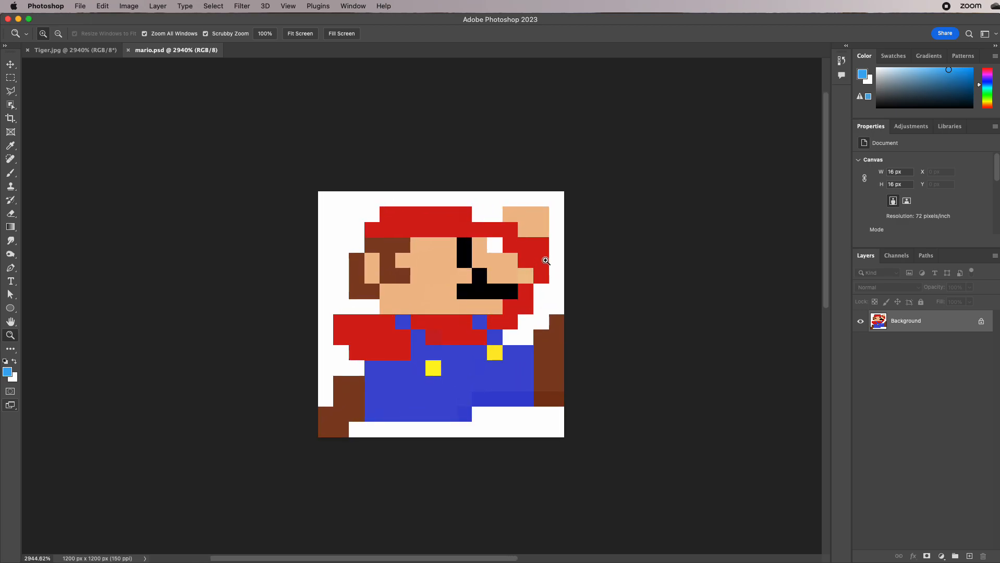
# Resample mario.psd to a width of 2000 pixels using Nearest Neighbor (hard edges).
pyautogui.click(129, 5)
pyautogui.click(142, 84)
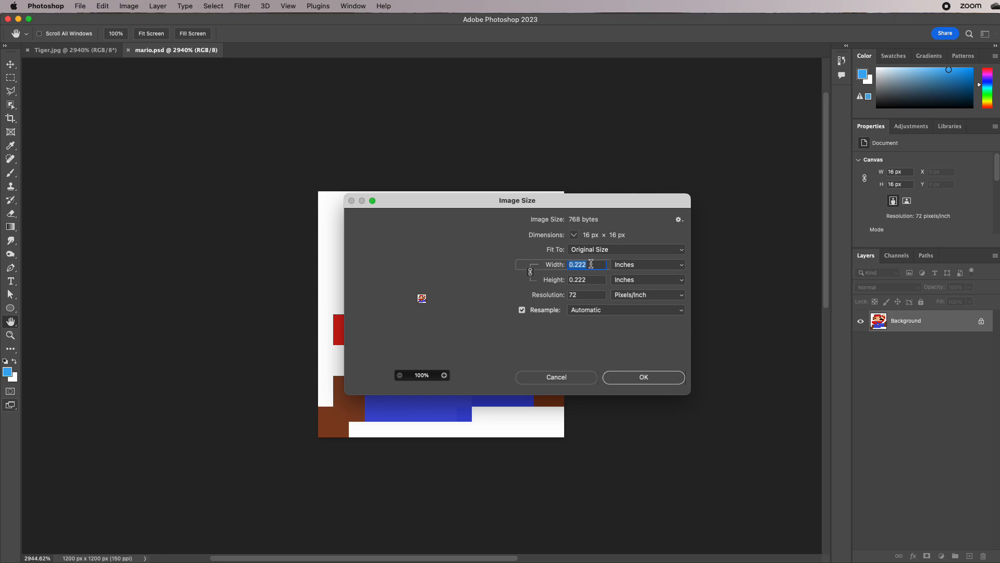
pyautogui.click(622, 268)
pyautogui.click(623, 254)
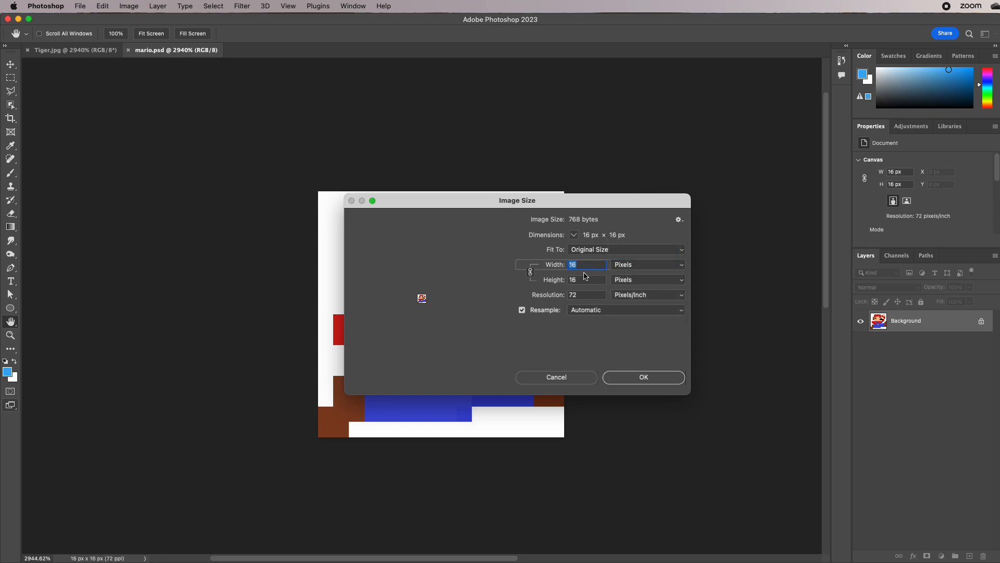
pyautogui.click(599, 313)
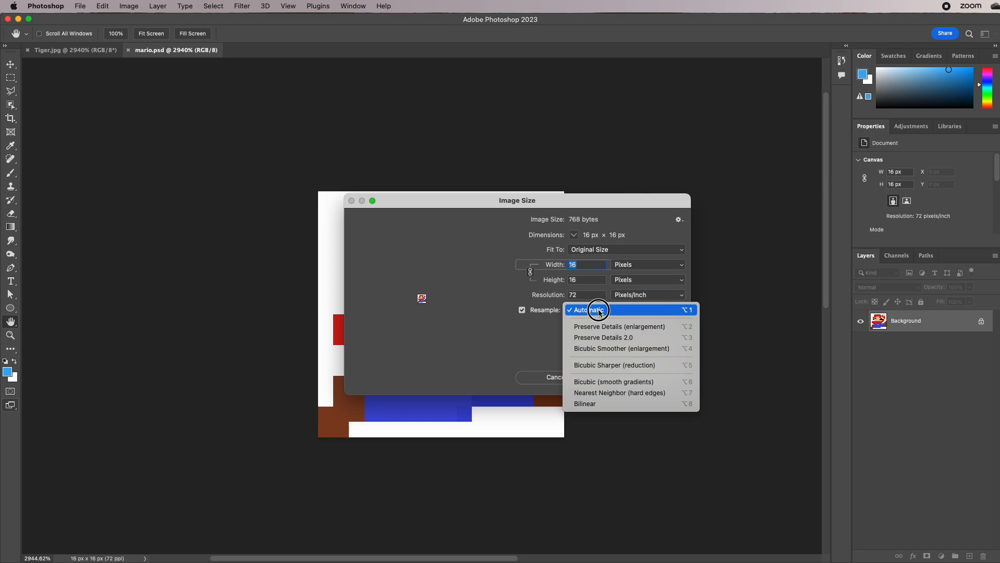
pyautogui.click(650, 400)
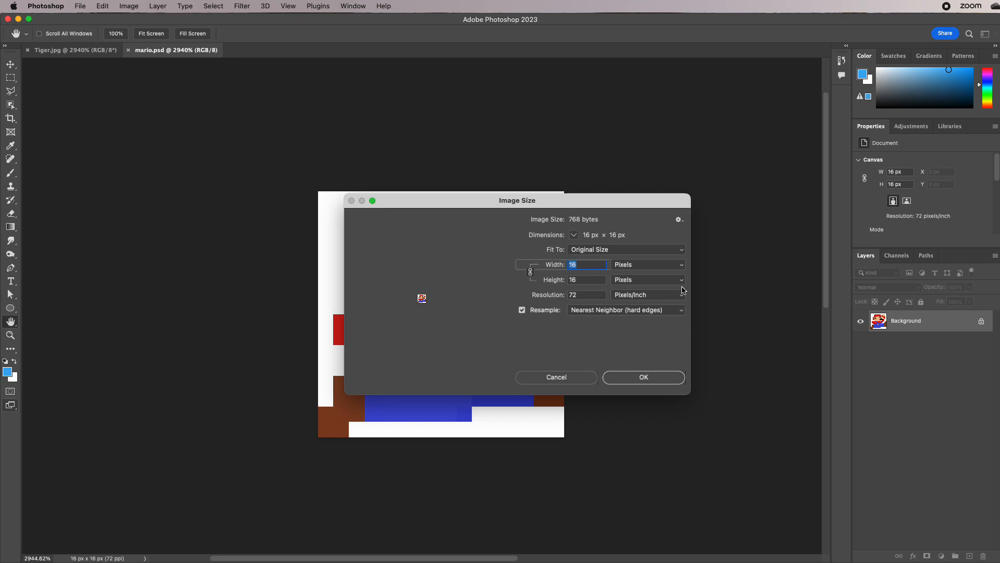
pyautogui.write('2000')
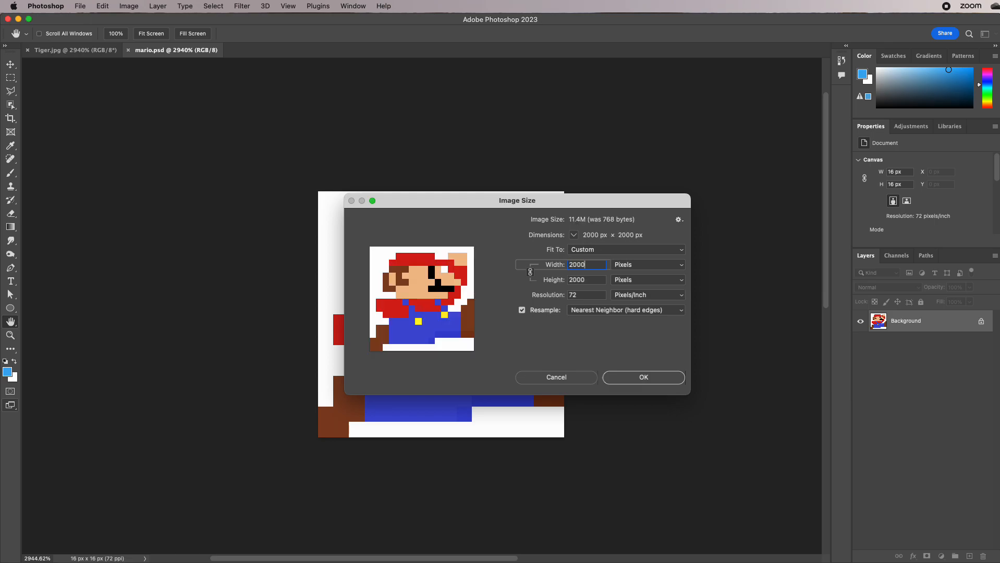
pyautogui.click(626, 382)
# Examine the enlarged mario.psd artwork as a whole and at up to 12800% magnification to check the edges between colour blocks.
pyautogui.press('z')
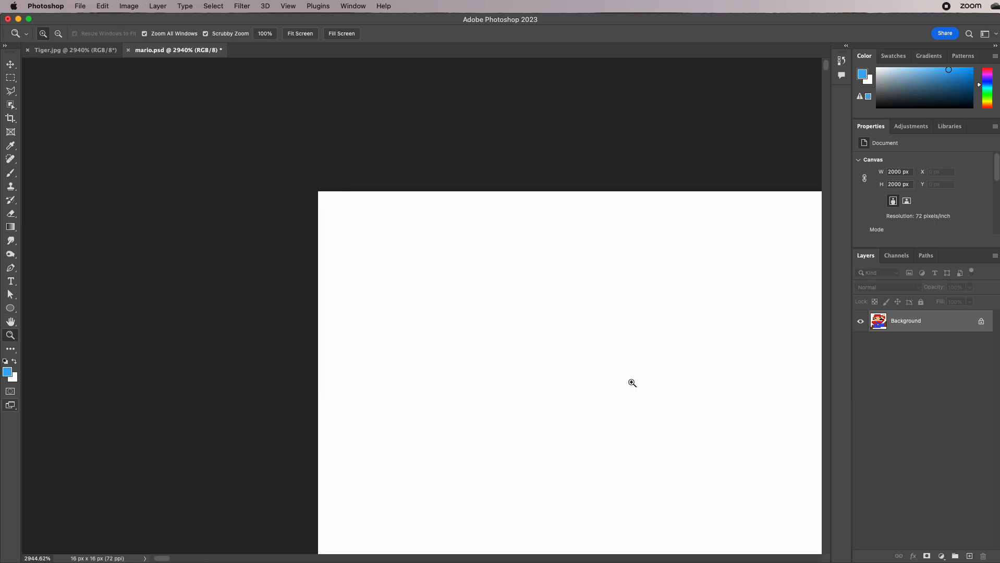
pyautogui.moveTo(625, 368); pyautogui.dragTo(528, 341)
pyautogui.press('space')
pyautogui.moveTo(698, 427); pyautogui.dragTo(211, 154)
pyautogui.moveTo(580, 360); pyautogui.dragTo(365, 229)
pyautogui.moveTo(703, 396); pyautogui.dragTo(625, 396)
pyautogui.press('space')
pyautogui.moveTo(717, 444); pyautogui.dragTo(438, 227)
pyautogui.moveTo(553, 253); pyautogui.dragTo(834, 424)
pyautogui.press('space')
pyautogui.moveTo(652, 317); pyautogui.dragTo(569, 310)
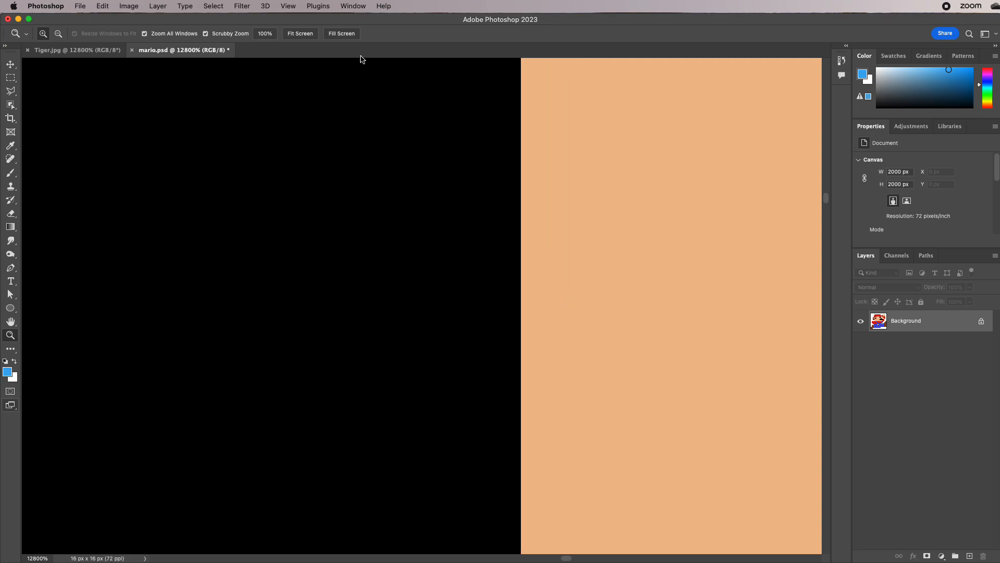
# Show the pixel grid over mario.psd and inspect the boundary between the black and skin-coloured blocks.
pyautogui.click(298, 6)
pyautogui.moveTo(313, 190)
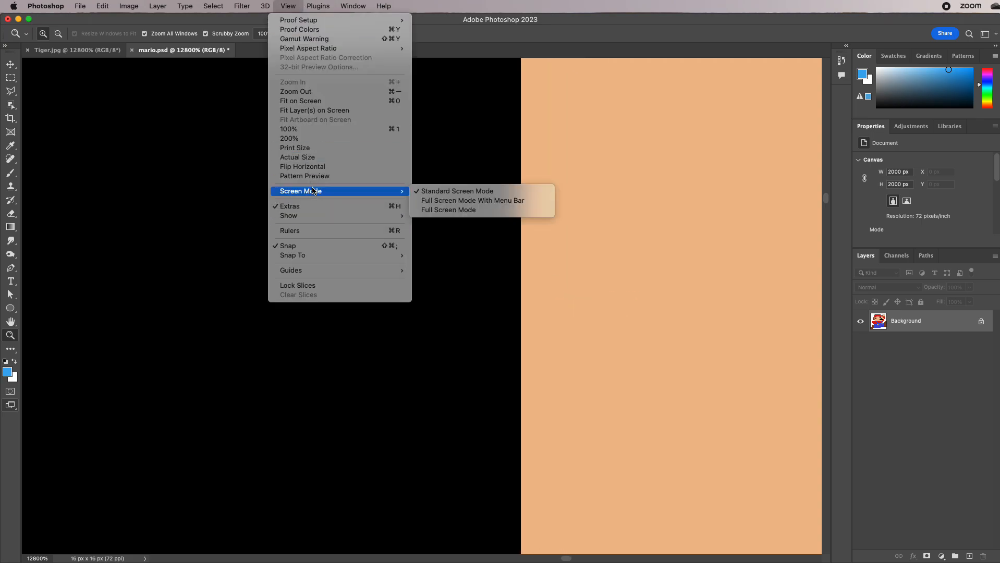
pyautogui.moveTo(336, 216)
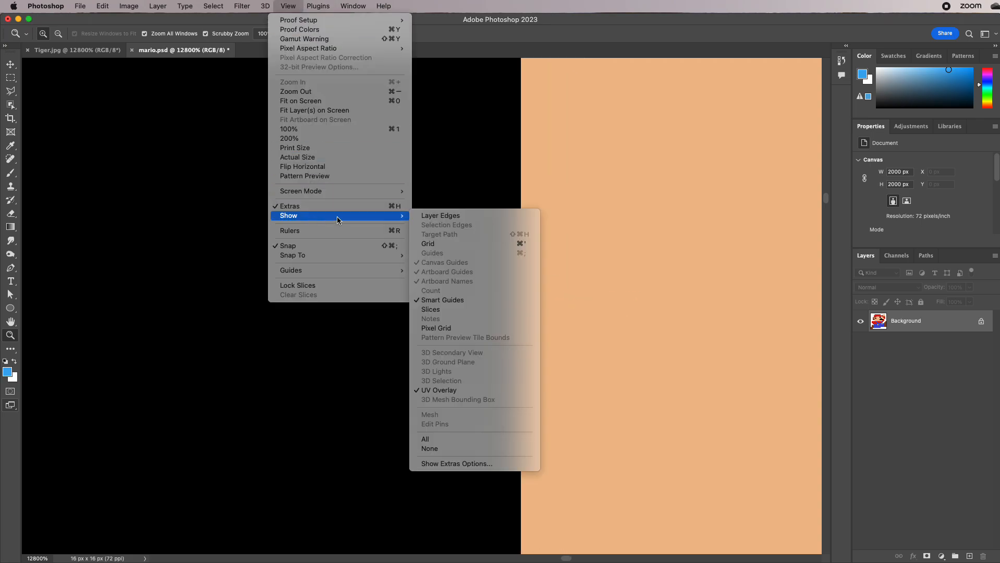
pyautogui.click(437, 328)
pyautogui.hscroll(10, 546, 316)
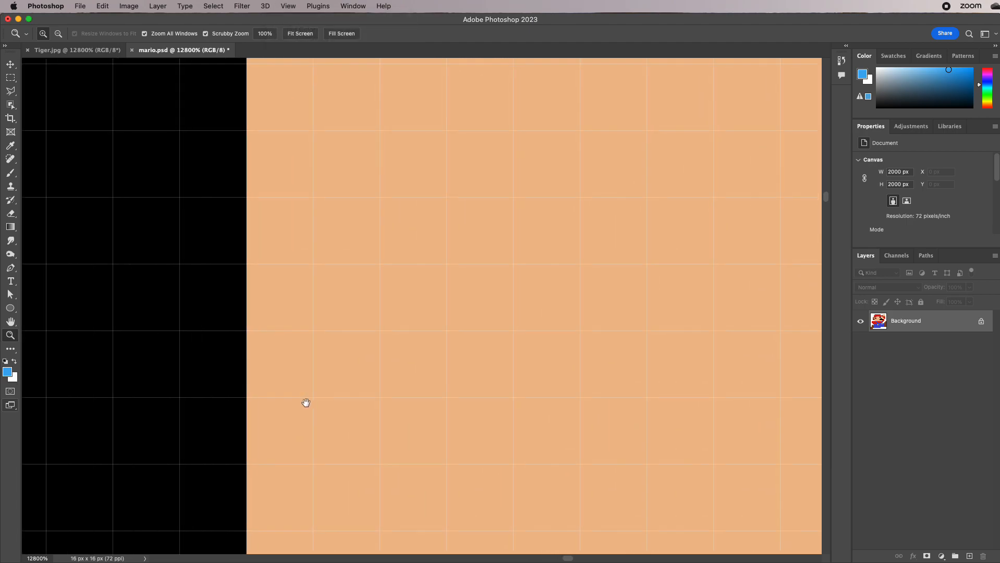
pyautogui.hscroll(-3, 542, 371)
pyautogui.hscroll(-10, 544, 292)
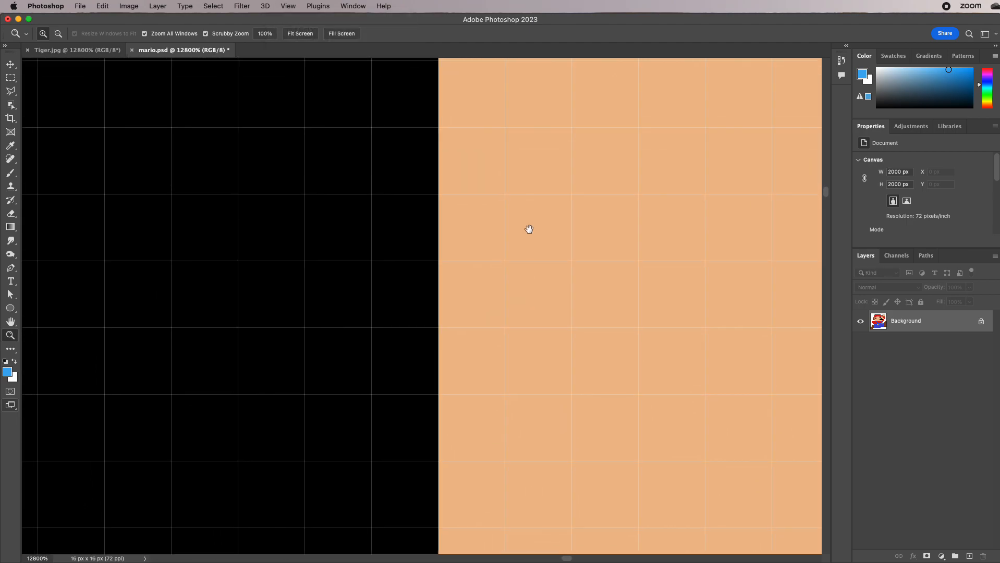
pyautogui.moveTo(535, 288); pyautogui.dragTo(362, 263)
pyautogui.moveTo(585, 325); pyautogui.dragTo(562, 240)
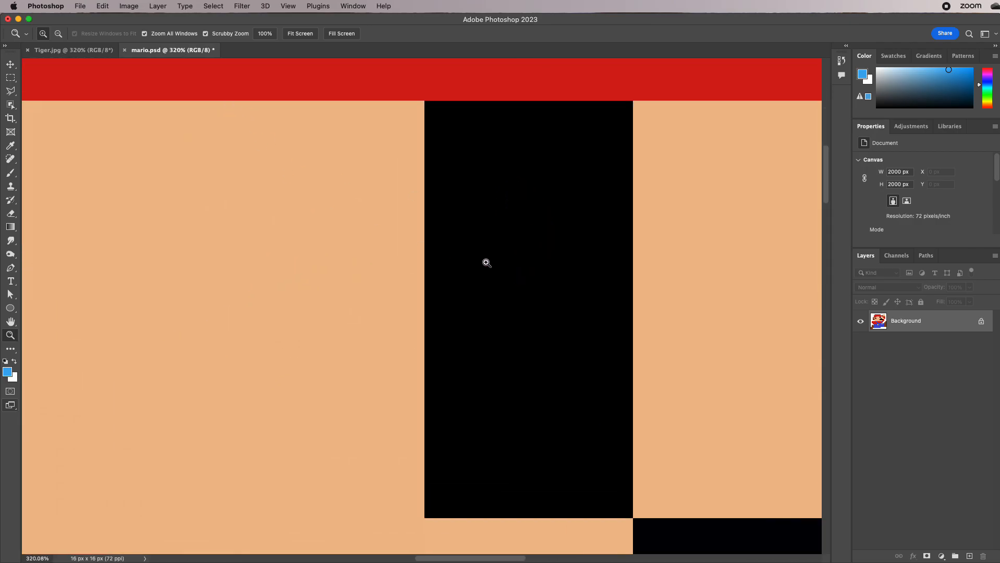
# Switch to Tiger.jpg and bring the whole photo into view.
pyautogui.click(78, 50)
pyautogui.moveTo(569, 315); pyautogui.dragTo(514, 314)
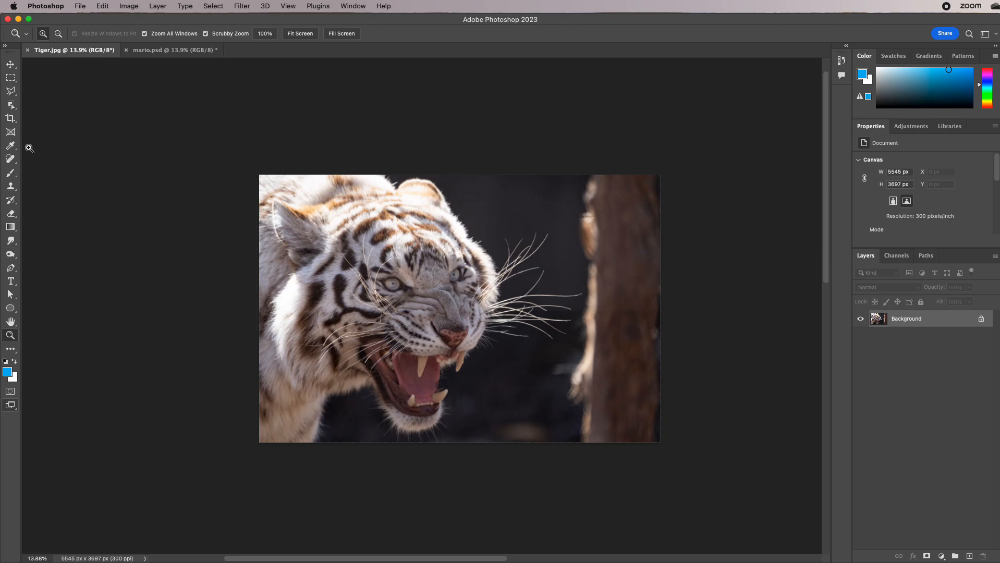
# Crop Tiger.jpg tightly around one of the tiger's eyes at 1920 x 1080 px and 300 px/in.
pyautogui.click(15, 122)
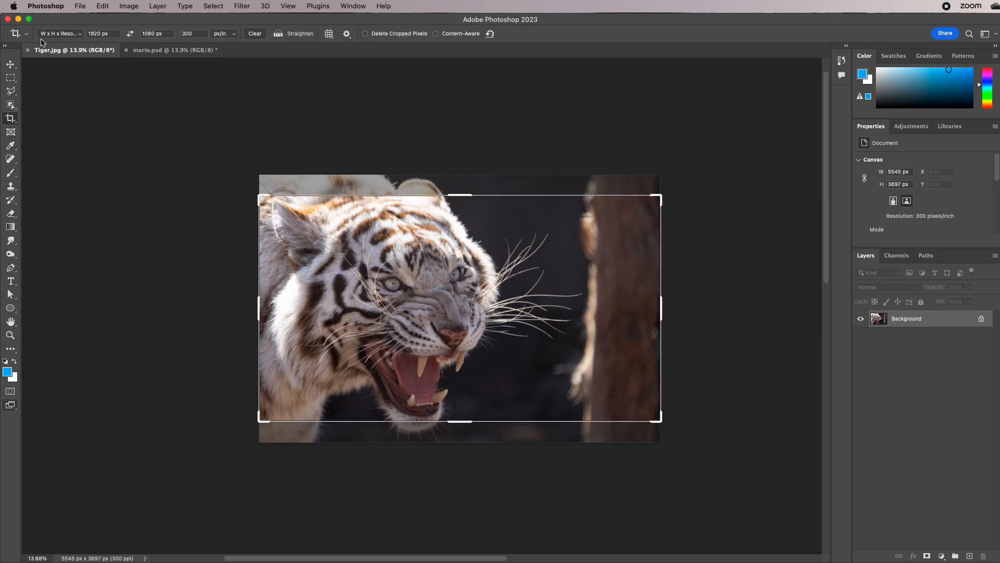
pyautogui.click(99, 33)
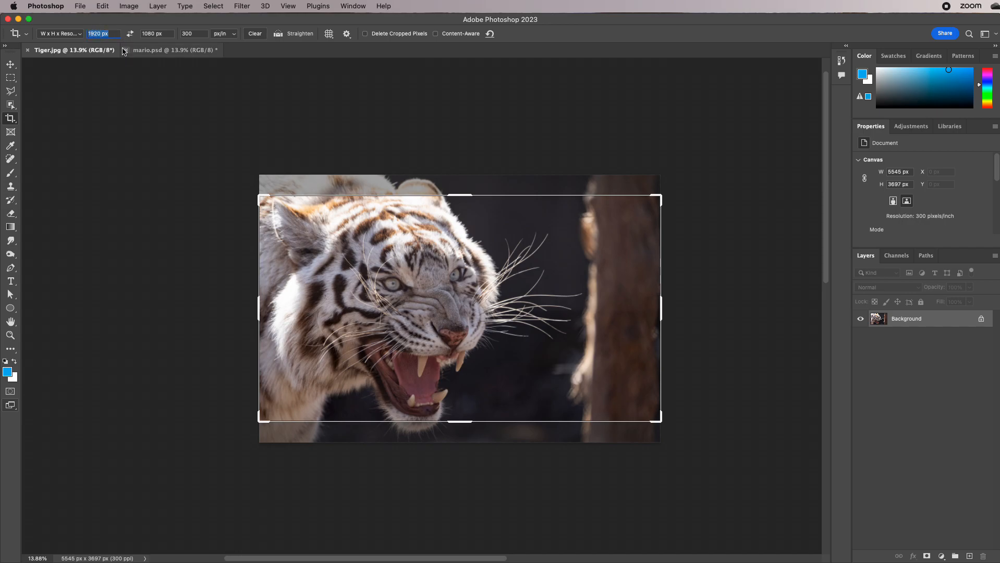
pyautogui.click(166, 35)
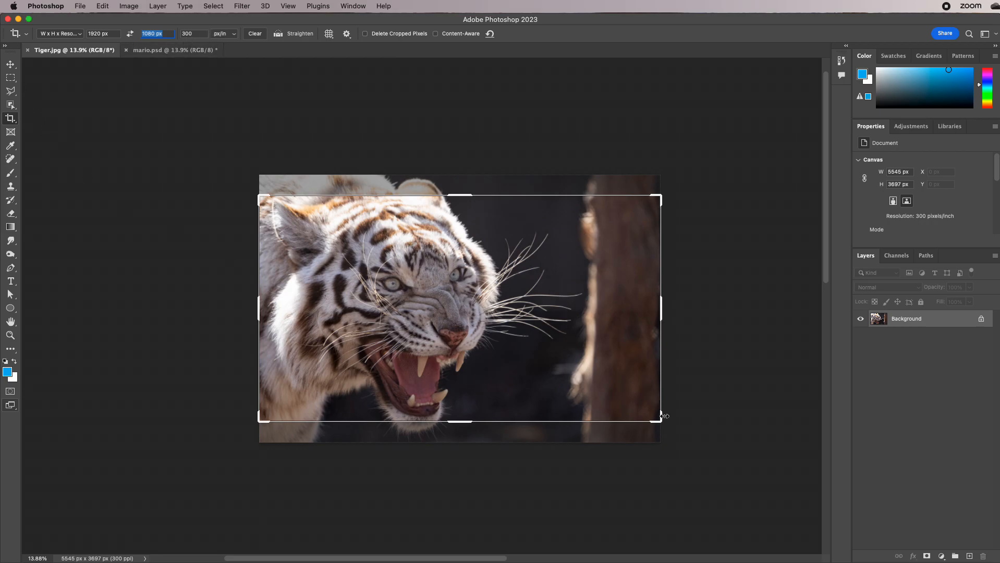
pyautogui.moveTo(665, 424); pyautogui.dragTo(339, 231)
pyautogui.moveTo(478, 320); pyautogui.dragTo(458, 308)
pyautogui.scroll(6, 459, 308)
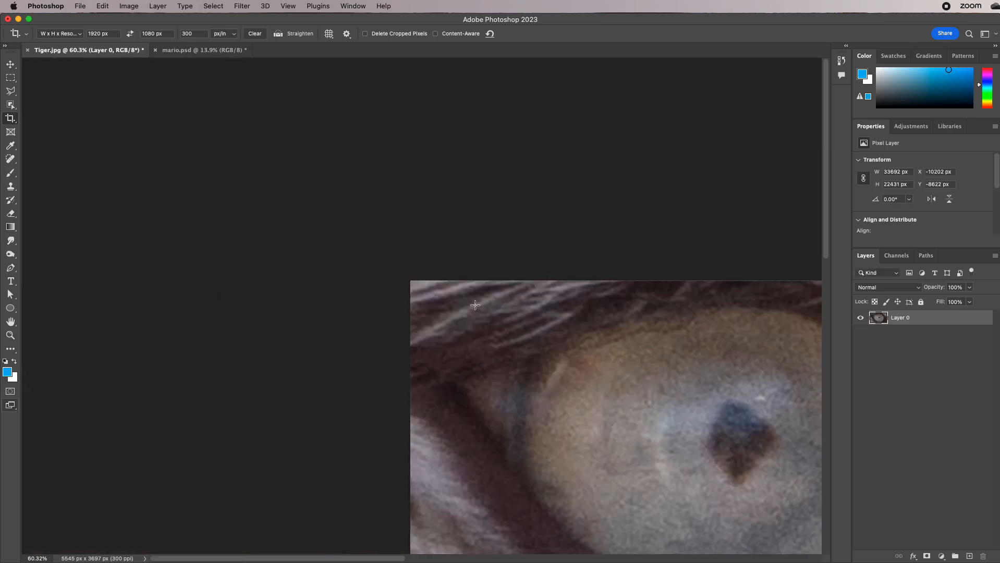
pyautogui.moveTo(669, 411); pyautogui.dragTo(365, 228)
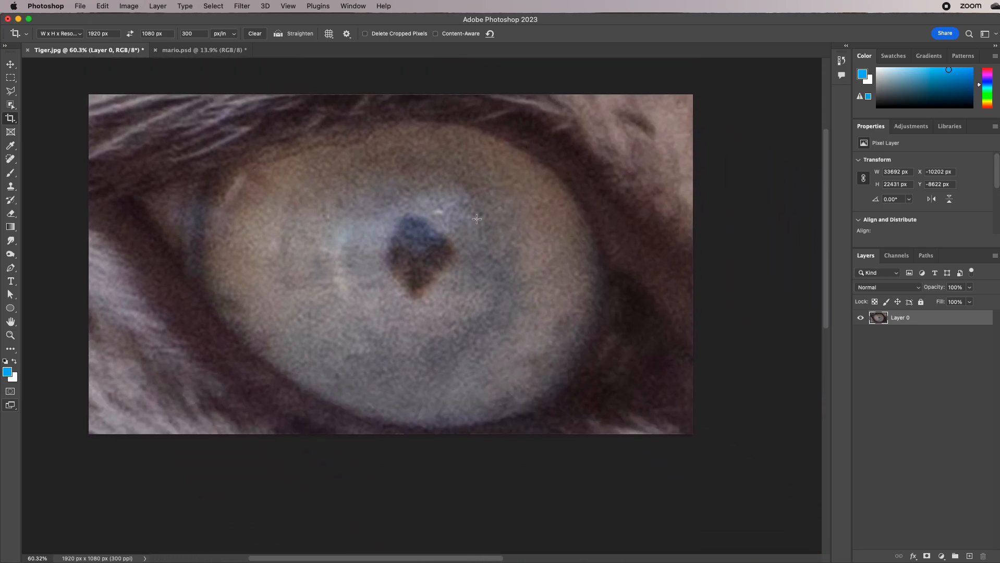
# Crop the eye image further to just the pupil area, keeping the 1920 x 1080 px output size.
pyautogui.click(11, 118)
pyautogui.moveTo(82, 93); pyautogui.dragTo(265, 229)
pyautogui.moveTo(393, 268); pyautogui.dragTo(420, 273)
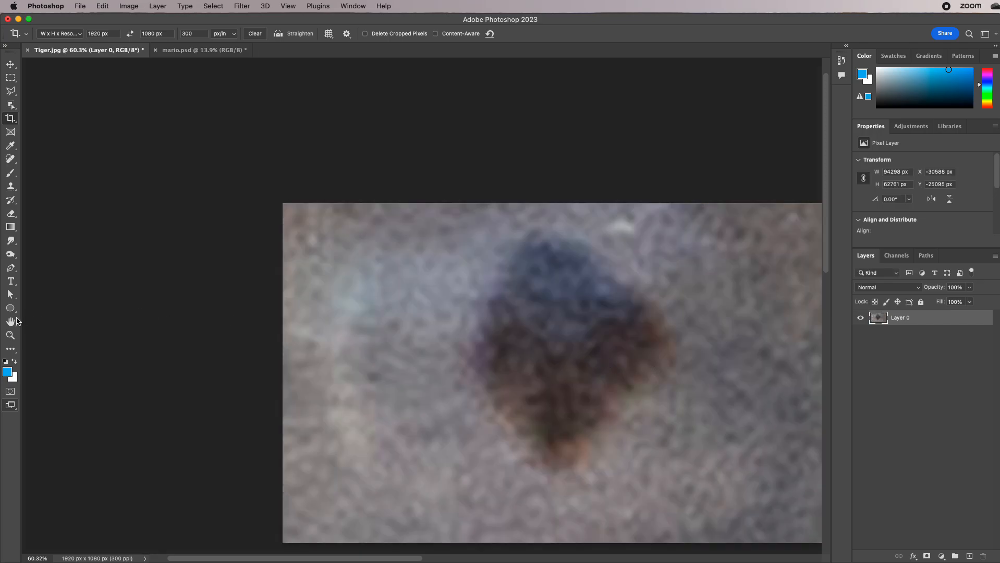
pyautogui.click(10, 335)
pyautogui.moveTo(558, 346); pyautogui.dragTo(505, 337)
# Revert Tiger.jpg to its saved version to discard both crops, keeping the tiger's face in view.
pyautogui.click(80, 6)
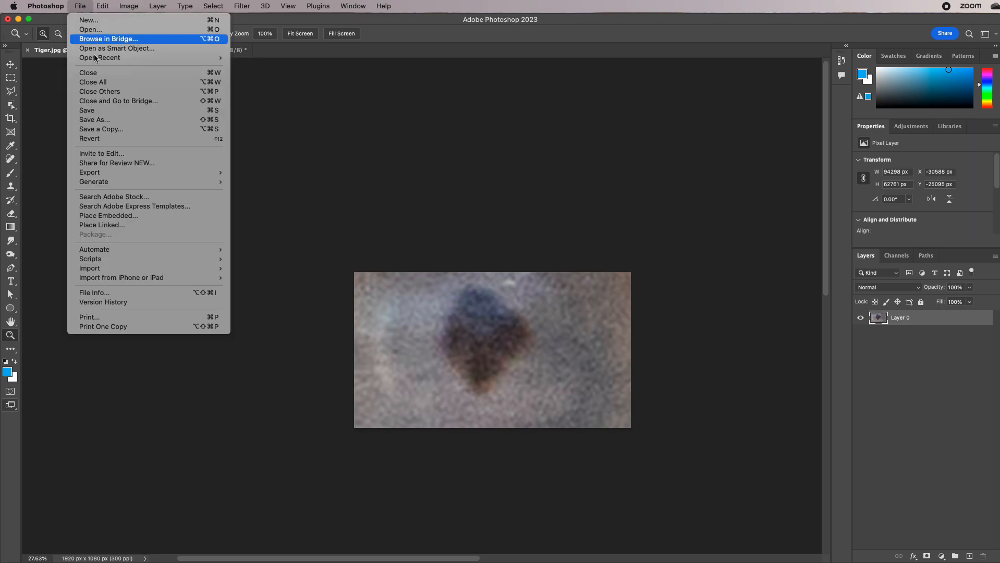
pyautogui.click(118, 139)
pyautogui.moveTo(442, 179); pyautogui.dragTo(362, 180)
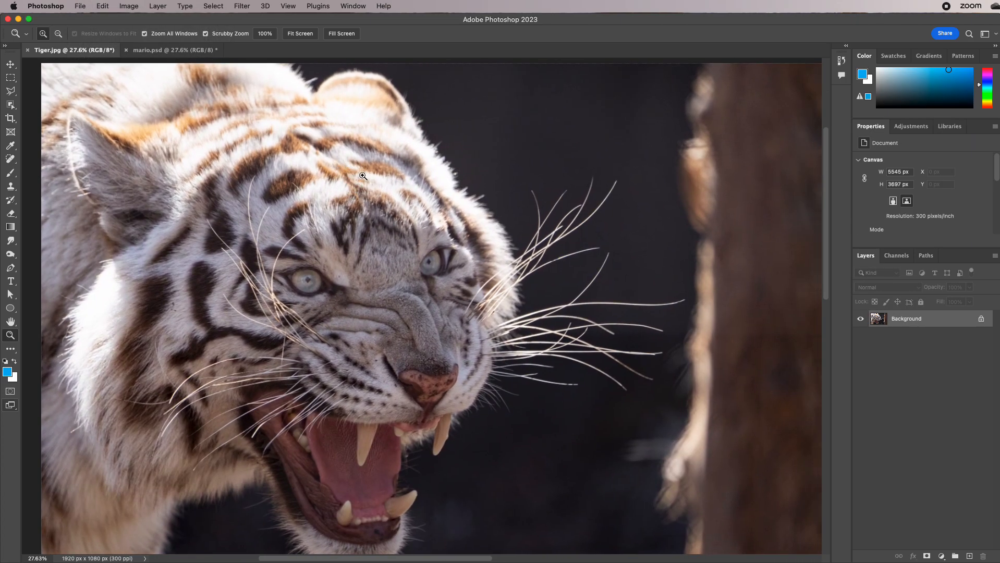
# In Tiger.jpg's Image Size settings, set the resolution to 150 pixels/inch with Resample off and check the print width and height.
pyautogui.click(128, 6)
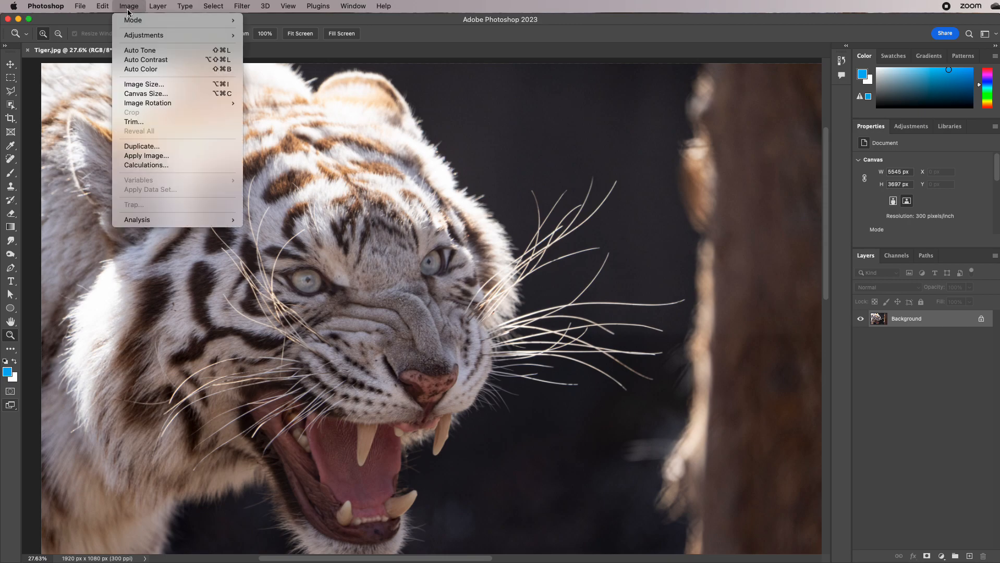
pyautogui.click(144, 84)
pyautogui.click(540, 312)
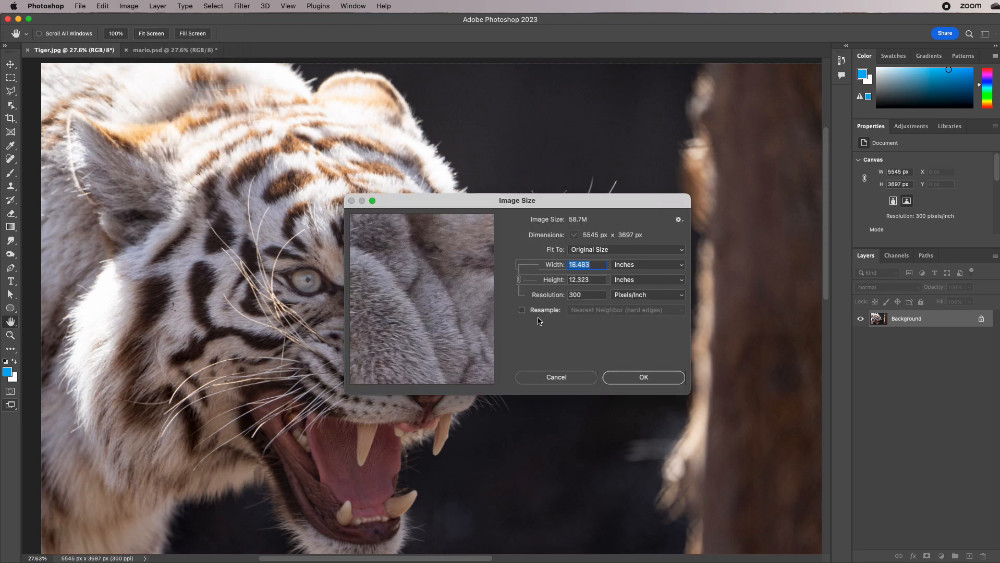
pyautogui.moveTo(594, 292); pyautogui.dragTo(558, 295)
pyautogui.write('150')
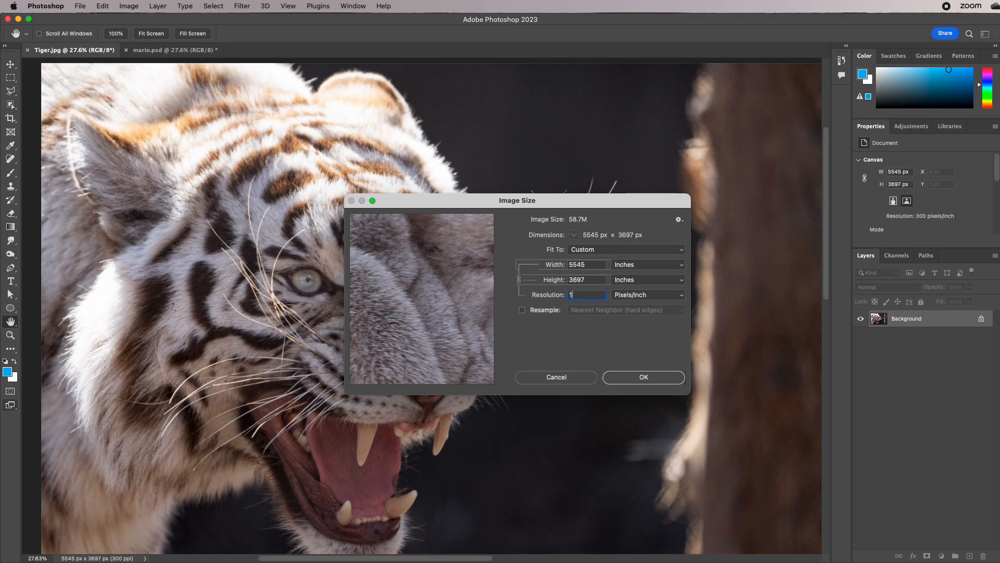
pyautogui.click(598, 265)
pyautogui.click(598, 281)
# Turn Resample on in the Image Size settings and select the height value for editing.
pyautogui.click(546, 311)
pyautogui.click(584, 295)
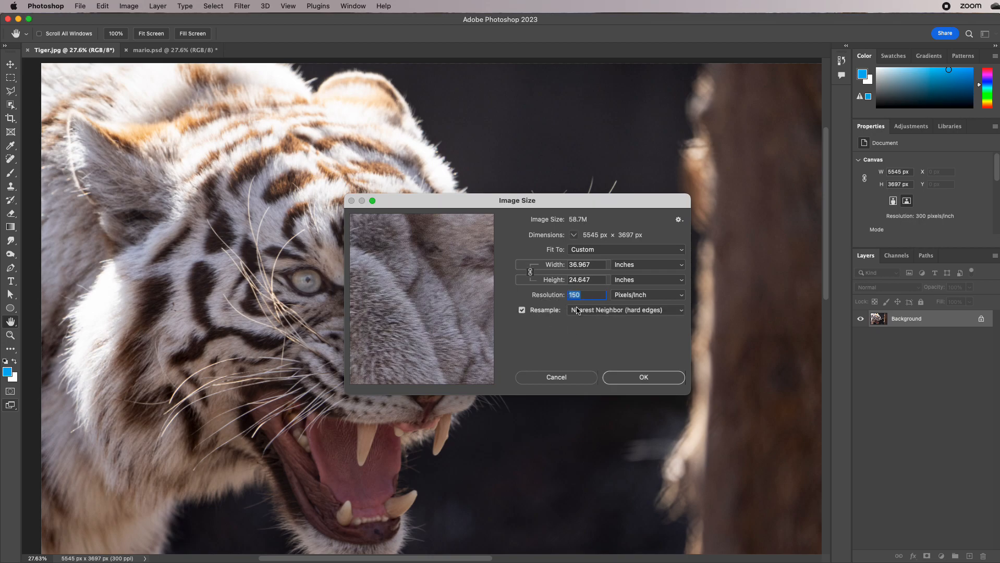
pyautogui.click(593, 280)
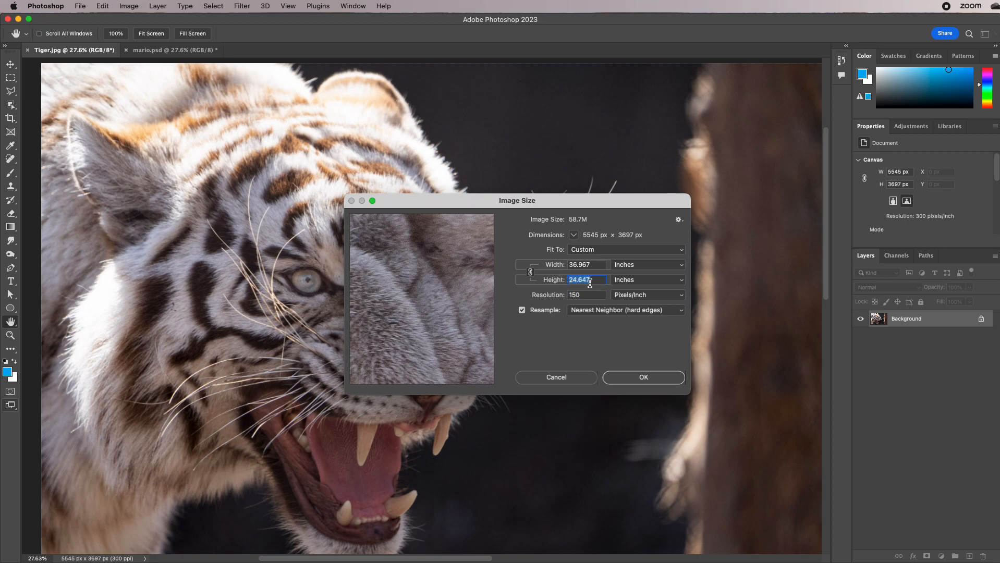